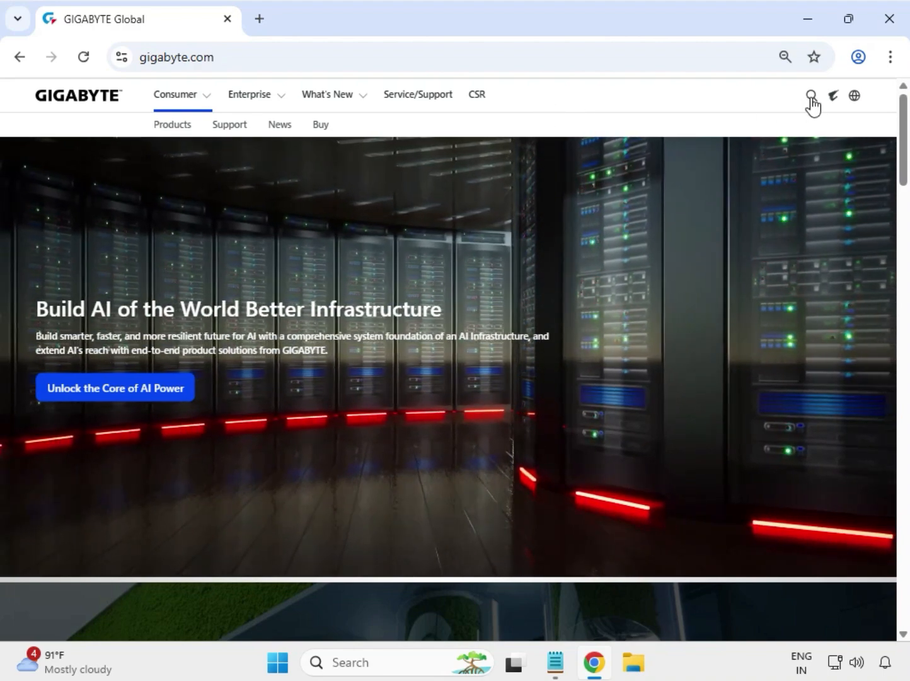
Search the GIGABYTE site for "Z790 AORUS ELITE AX ICE".
left_click(811, 97)
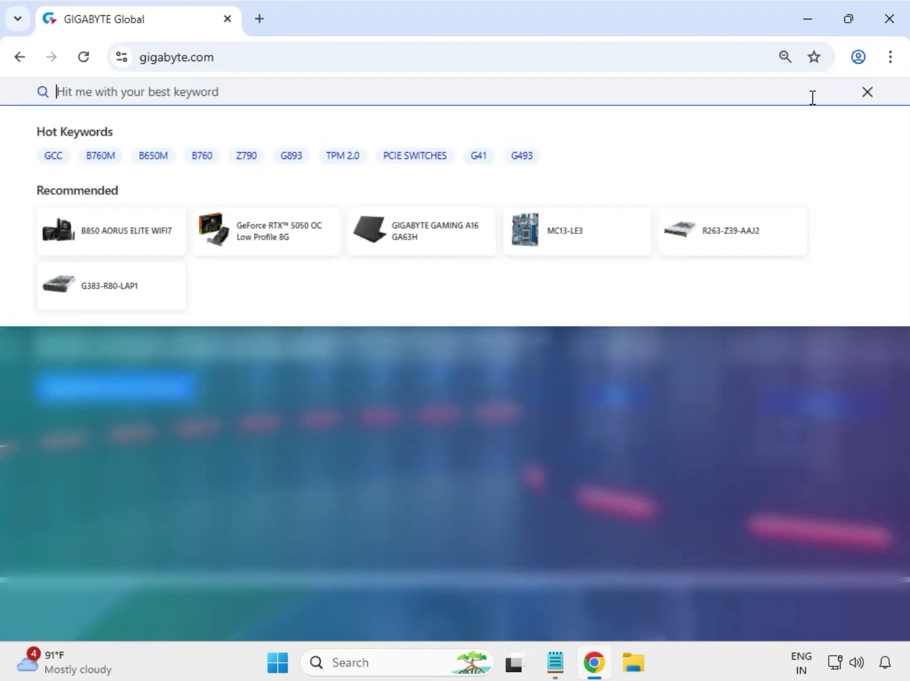
type("Z790 AORUS ELITE AX ICE")
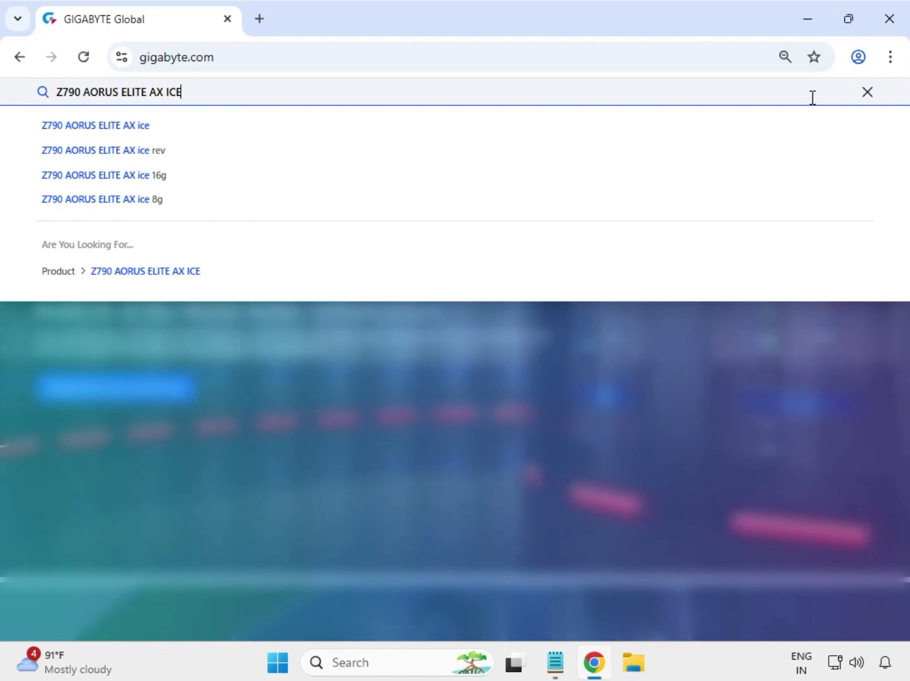
key("Return")
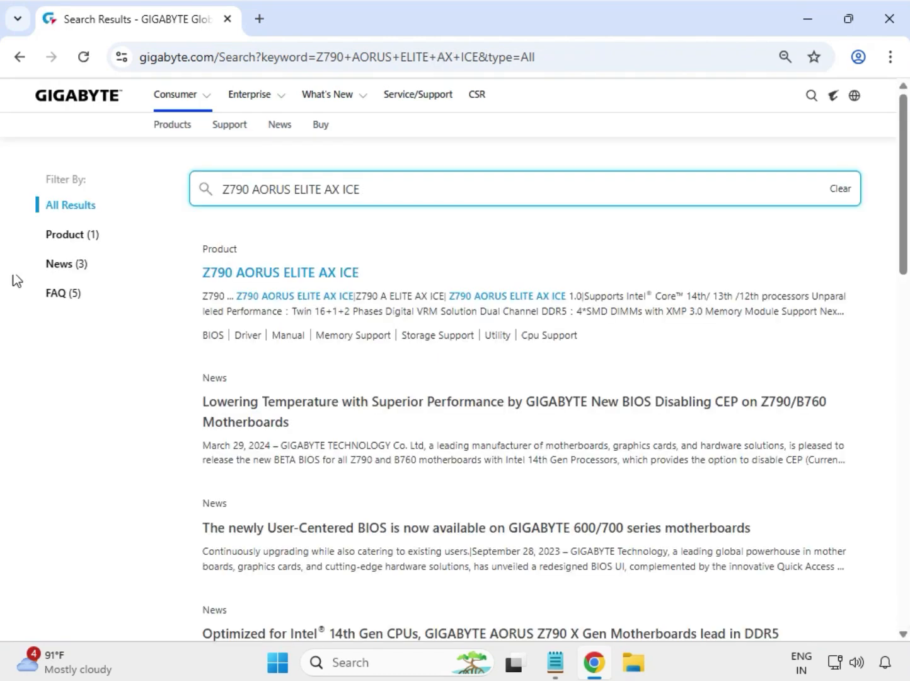
Filter the search results to products, open the Z790 AORUS ELITE AX ICE page and go to its Support section.
left_click(61, 235)
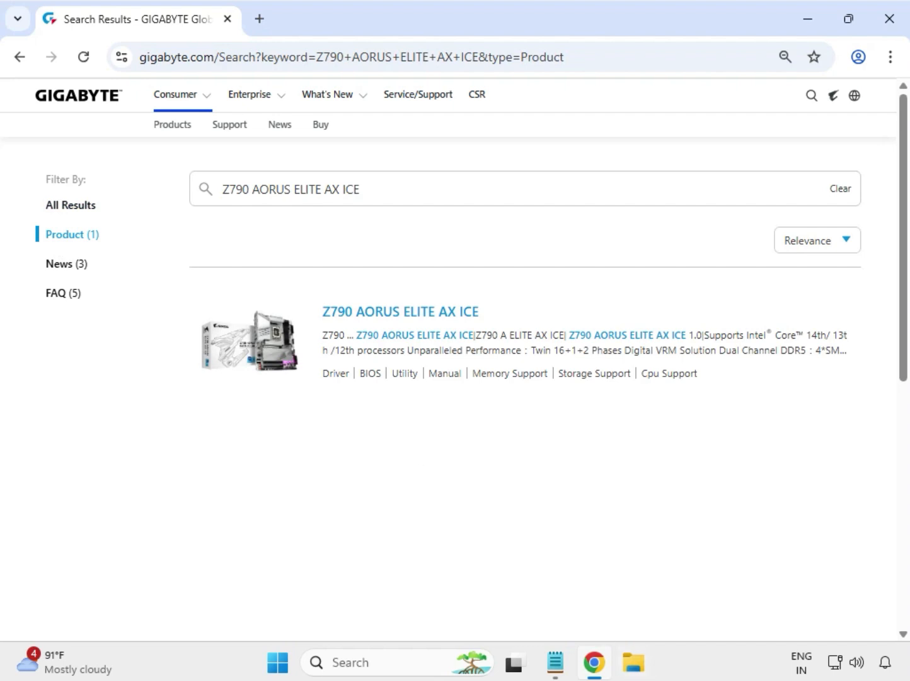
left_click(361, 318)
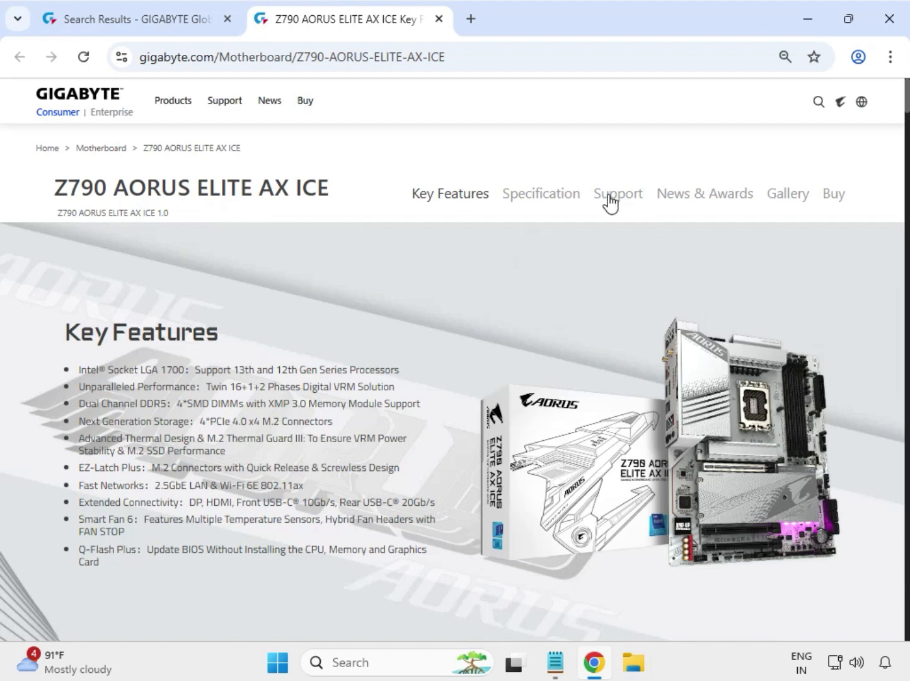
left_click(615, 197)
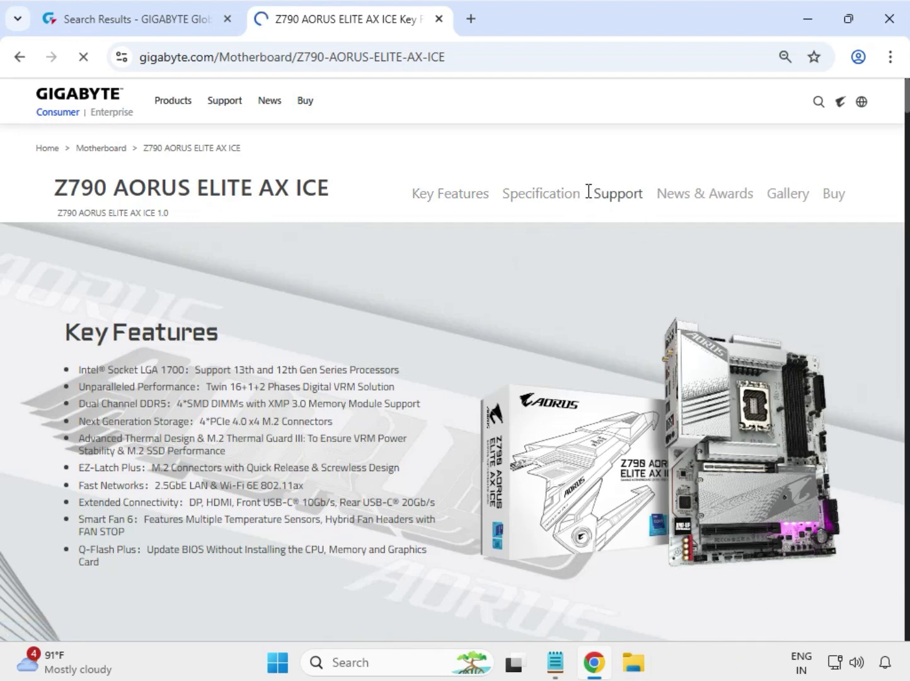
left_click_drag(593, 195, 644, 200)
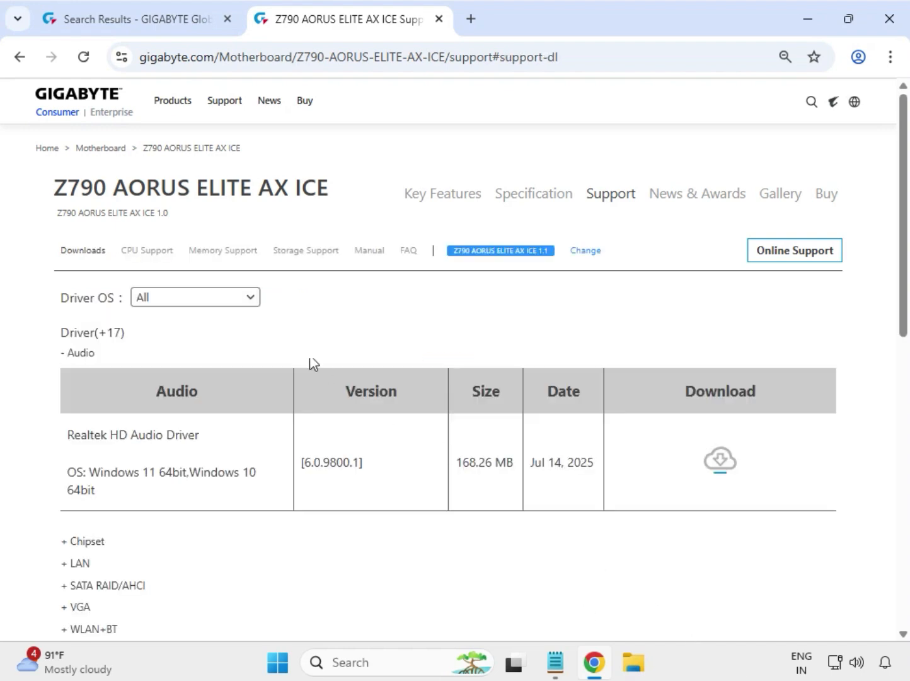
Set the driver OS to Windows 11 64bit and download the Realtek HD Audio Driver.
left_click(245, 301)
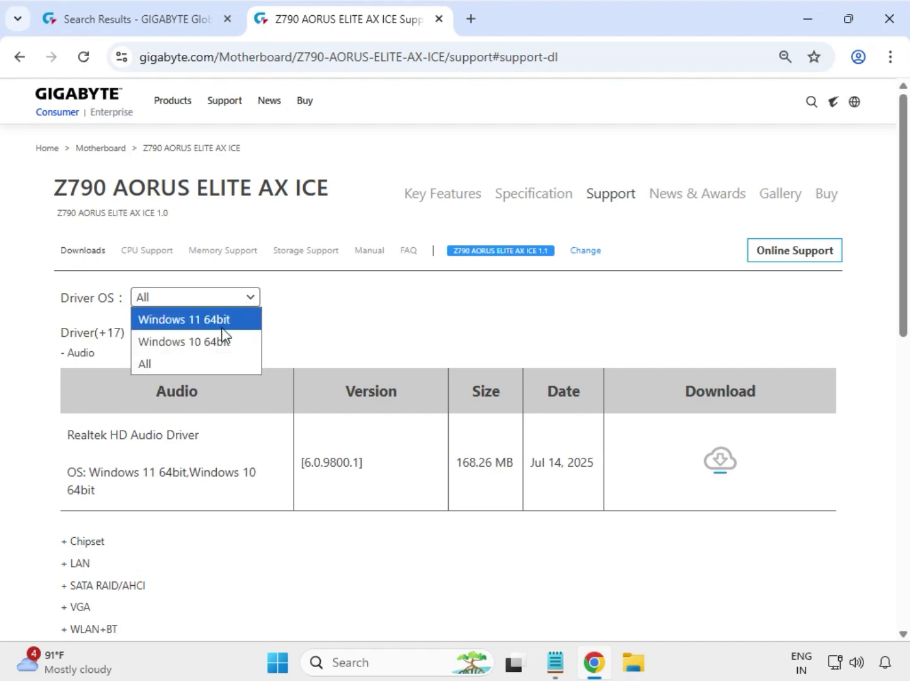
left_click(192, 355)
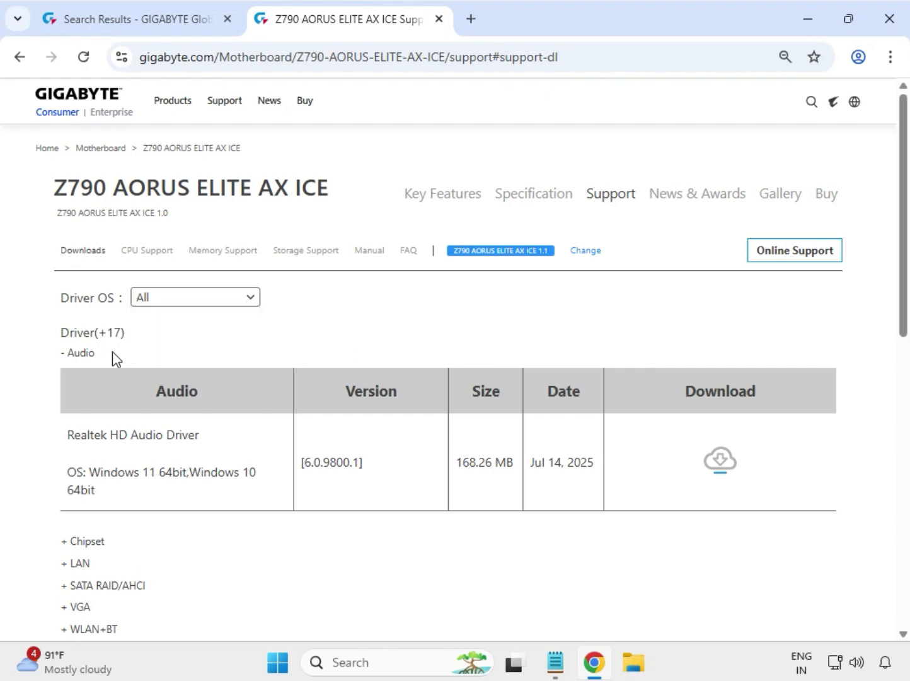
left_click_drag(113, 352, 66, 353)
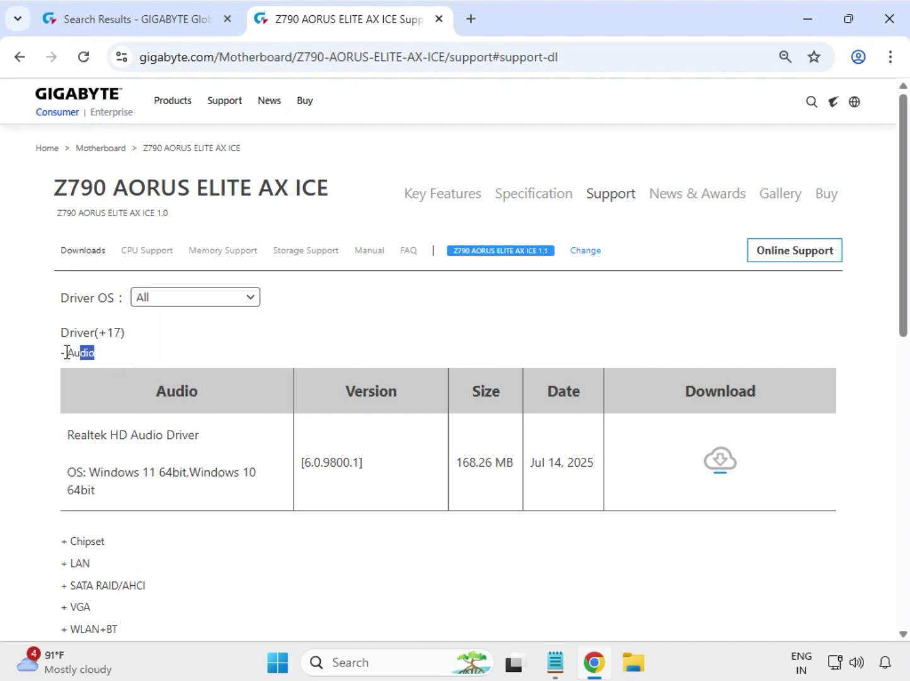
left_click(246, 305)
left_click(161, 319)
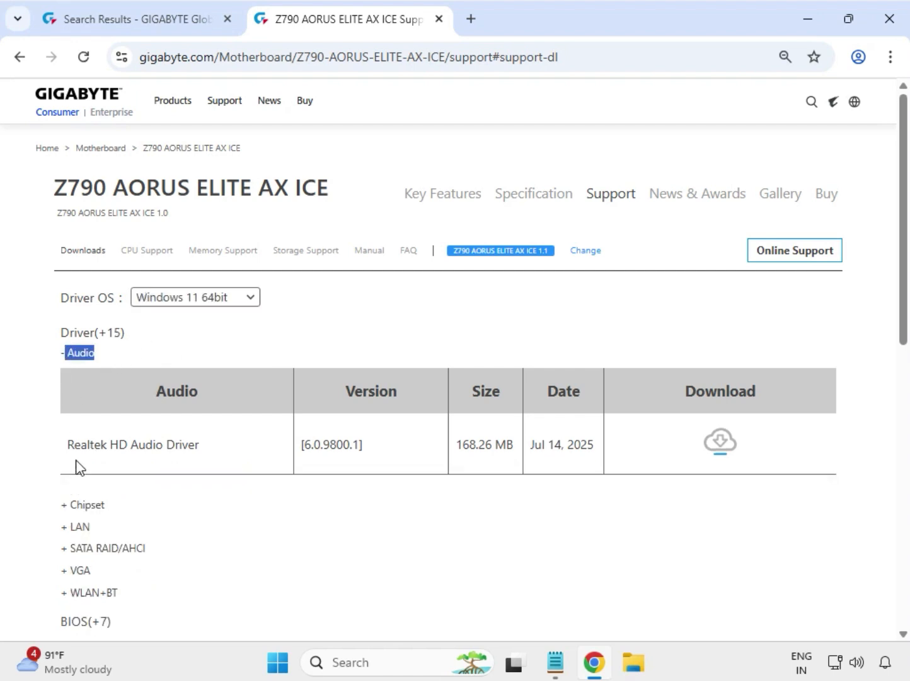
left_click_drag(74, 449, 411, 455)
left_click(719, 447)
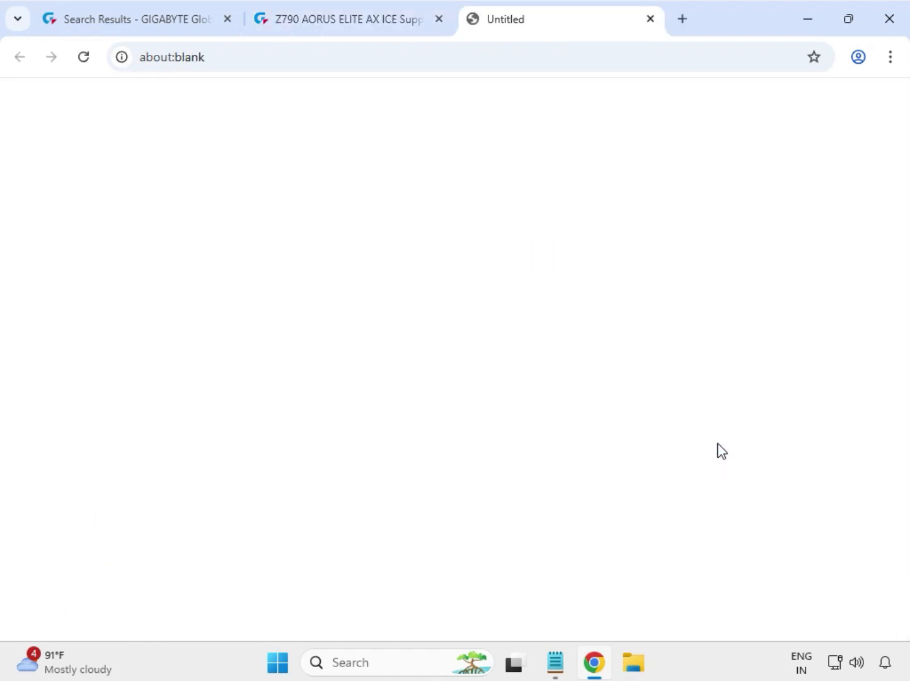
Expand the Chipset drivers and download the Intel Serial I/O driver and the Intel Management Engine Firmware.
left_click_drag(102, 505, 61, 511)
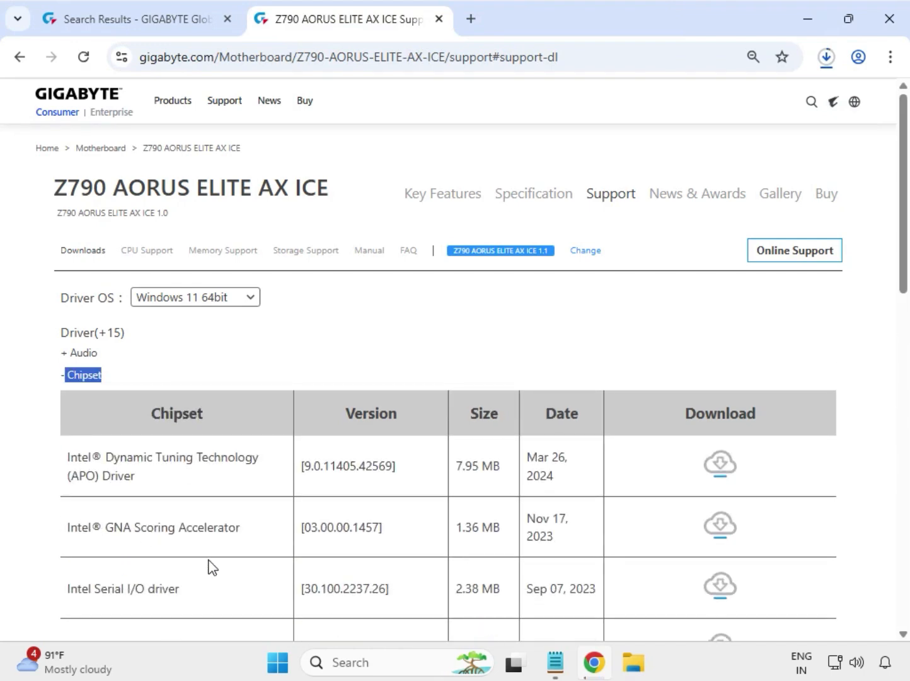
scroll(189, 564, "down", 2)
scroll(116, 517, "down", 2)
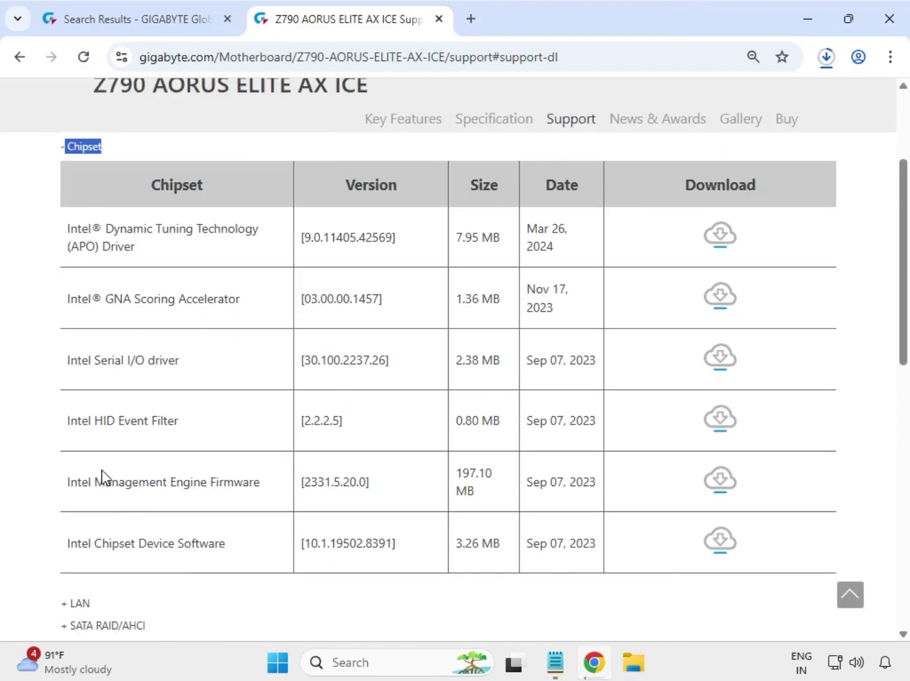
left_click_drag(97, 361, 195, 366)
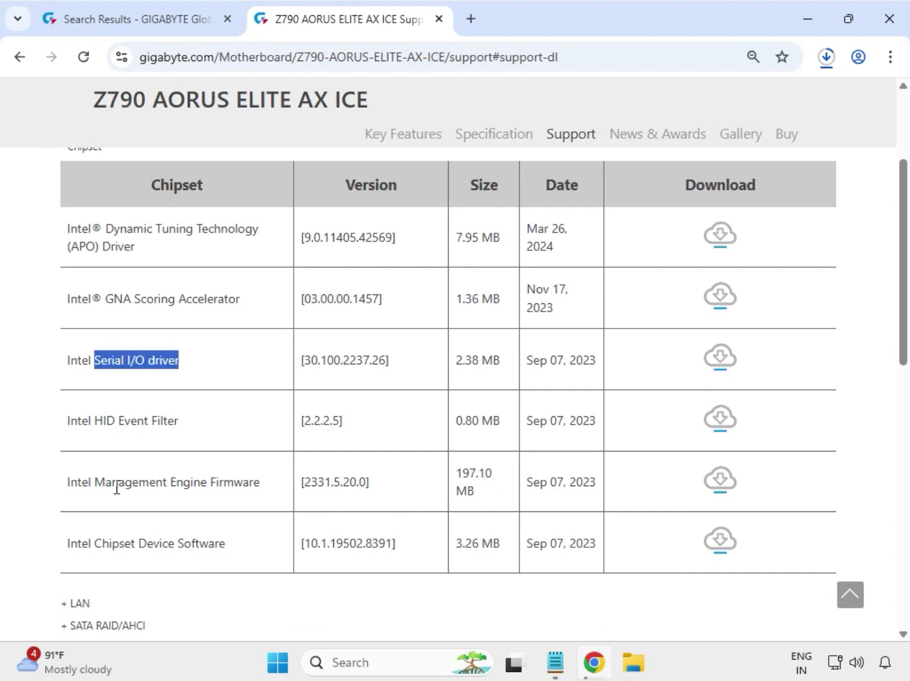
left_click_drag(105, 485, 259, 486)
left_click_drag(301, 361, 688, 366)
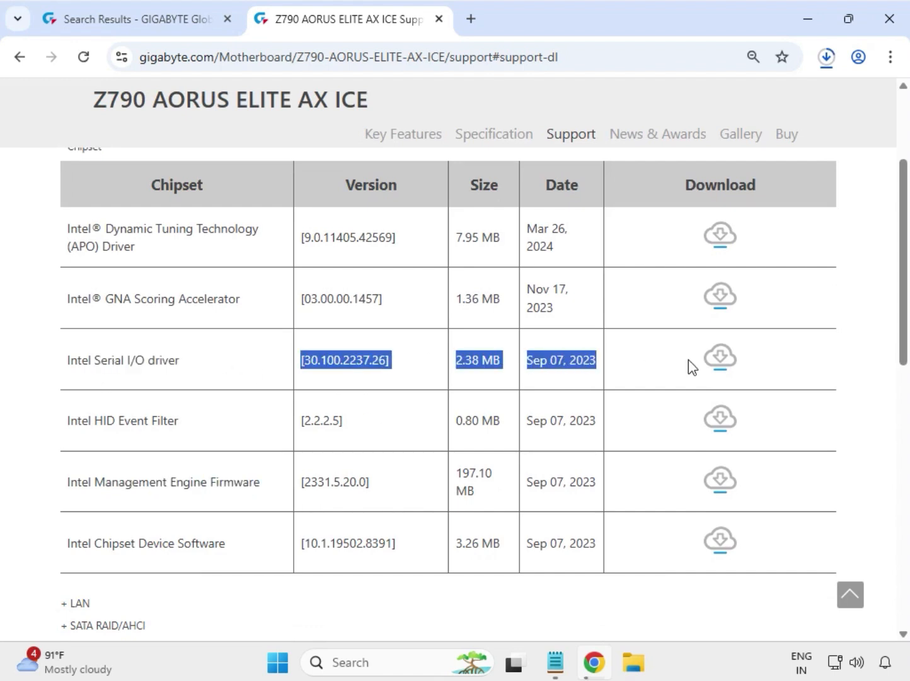
left_click(720, 358)
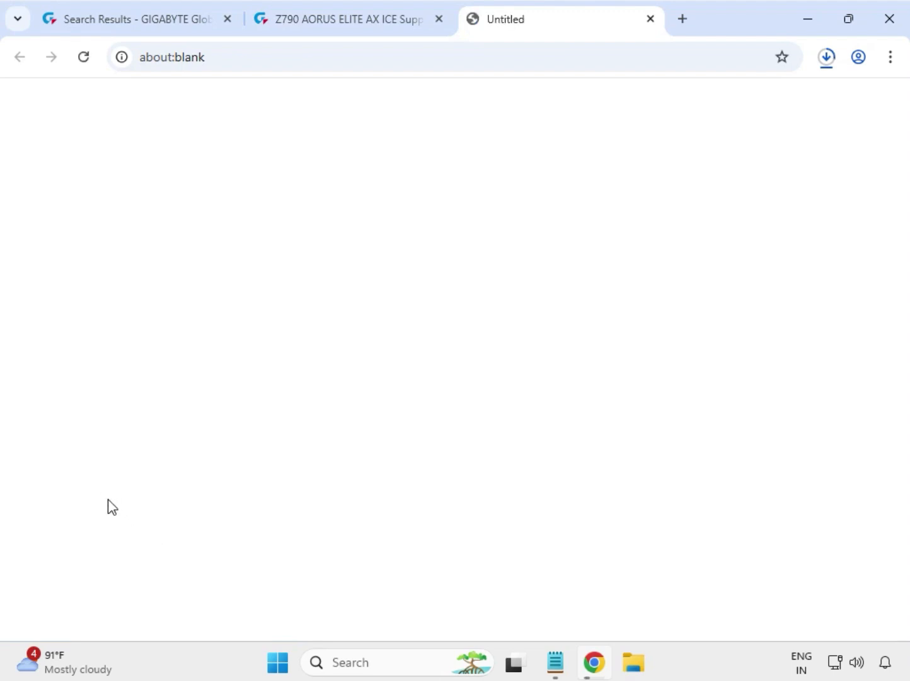
left_click_drag(94, 481, 684, 501)
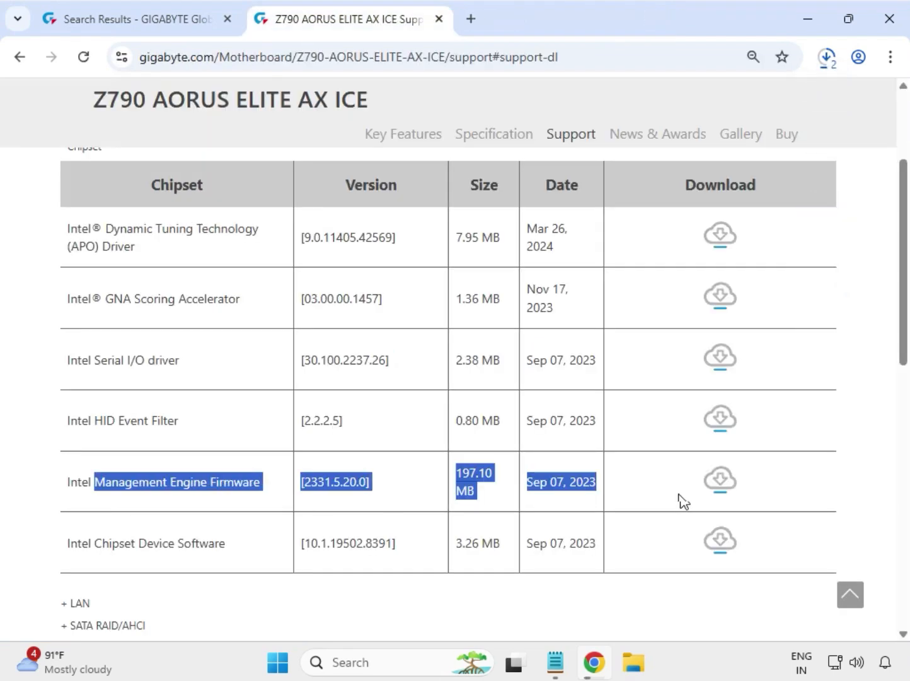
left_click(718, 485)
Expand the LAN drivers and download the Realtek LAN Driver version 11.24.0318.2025.
scroll(342, 514, "down", 2)
left_click_drag(93, 513, 63, 509)
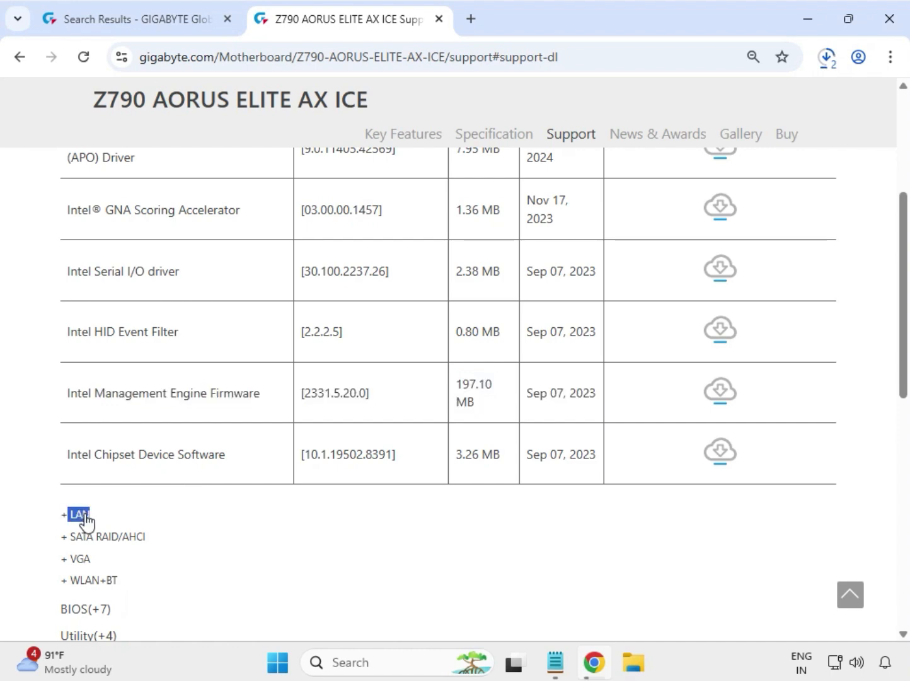
left_click(92, 514)
scroll(273, 508, "up", 3)
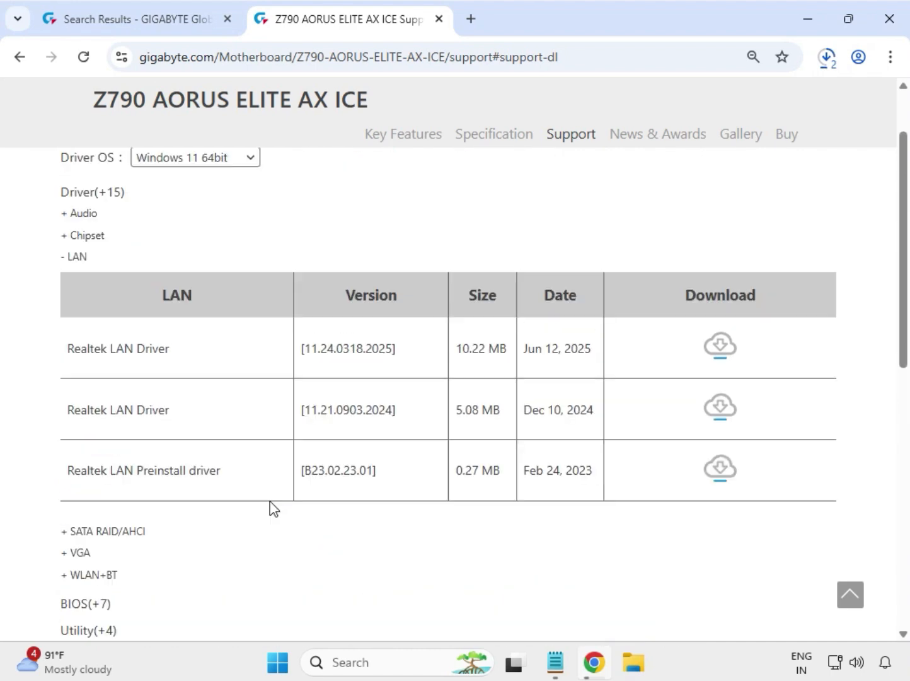
left_click_drag(73, 350, 715, 340)
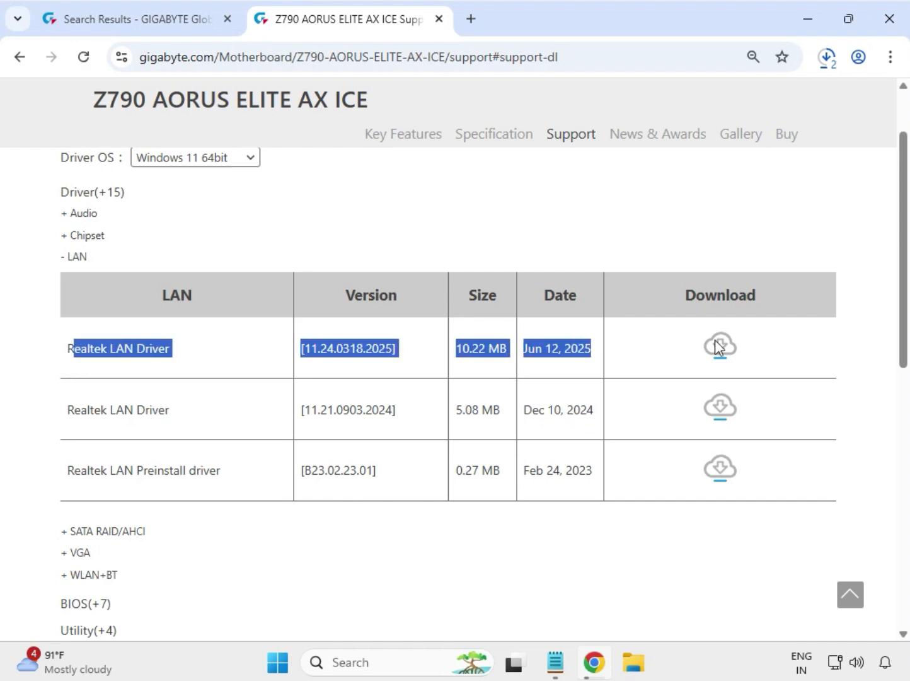
left_click(724, 350)
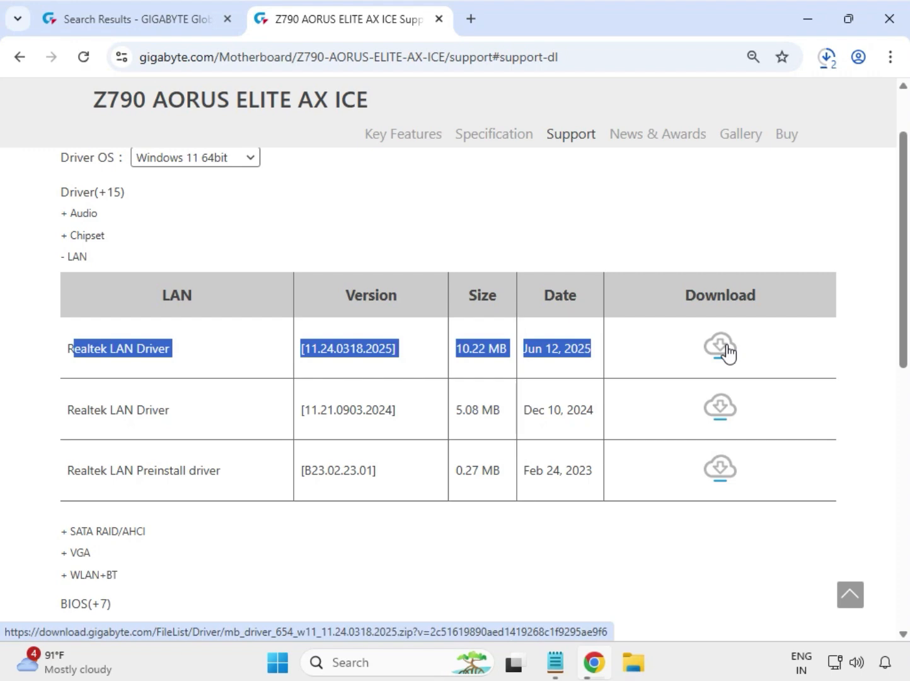
Expand the VGA drivers and download the Intel Graphic Driver.
double_click(88, 554)
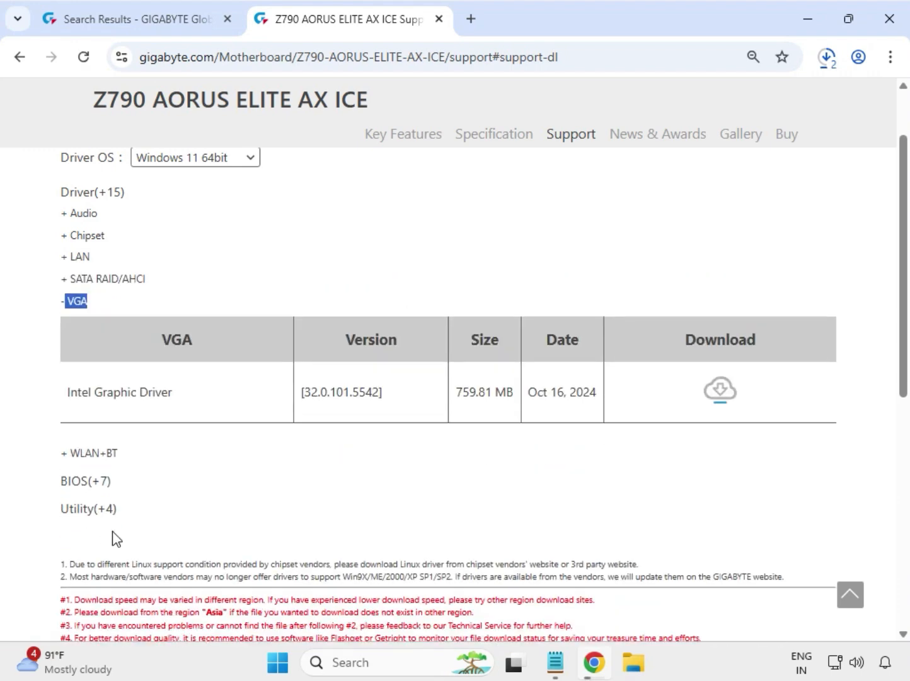
scroll(108, 533, "up", 2)
left_click_drag(68, 534, 170, 540)
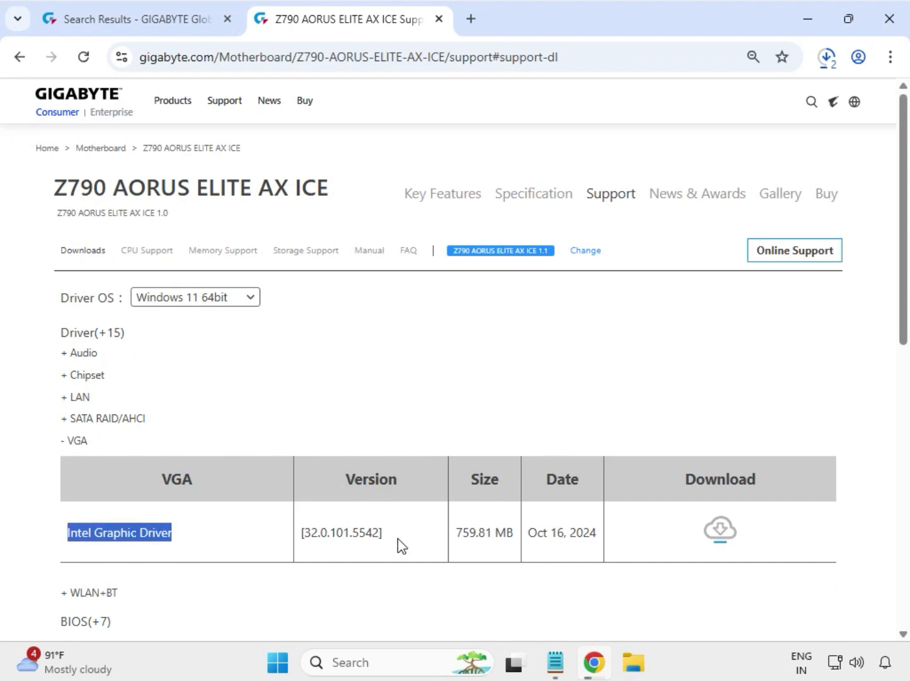
left_click(724, 528)
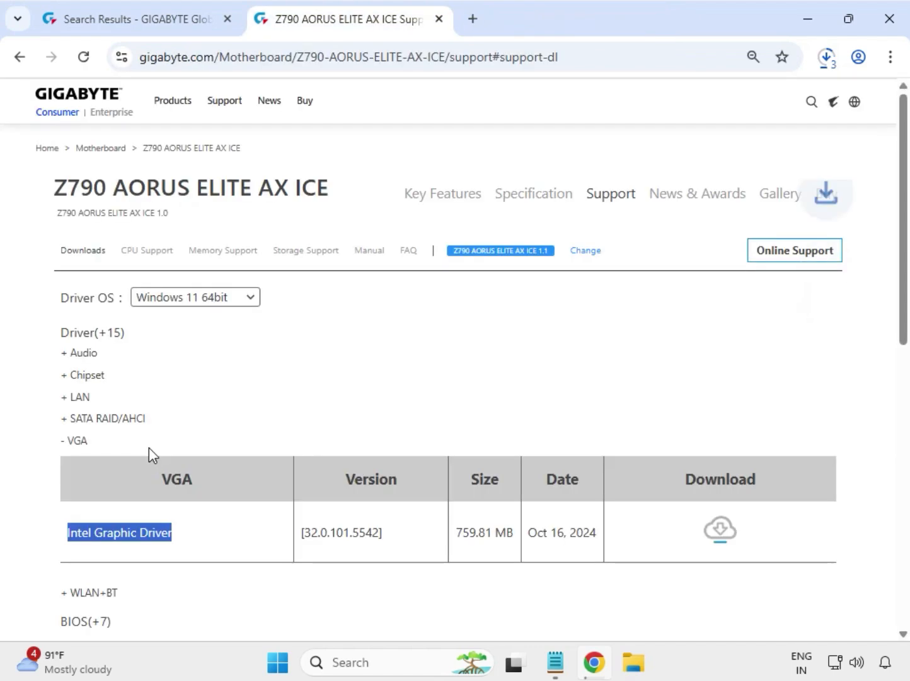
Expand the WLAN+BT drivers and download the Realtek 8852 Bluetooth driver and the Realtek 8852 WIFI Driver.
scroll(147, 447, "down", 4)
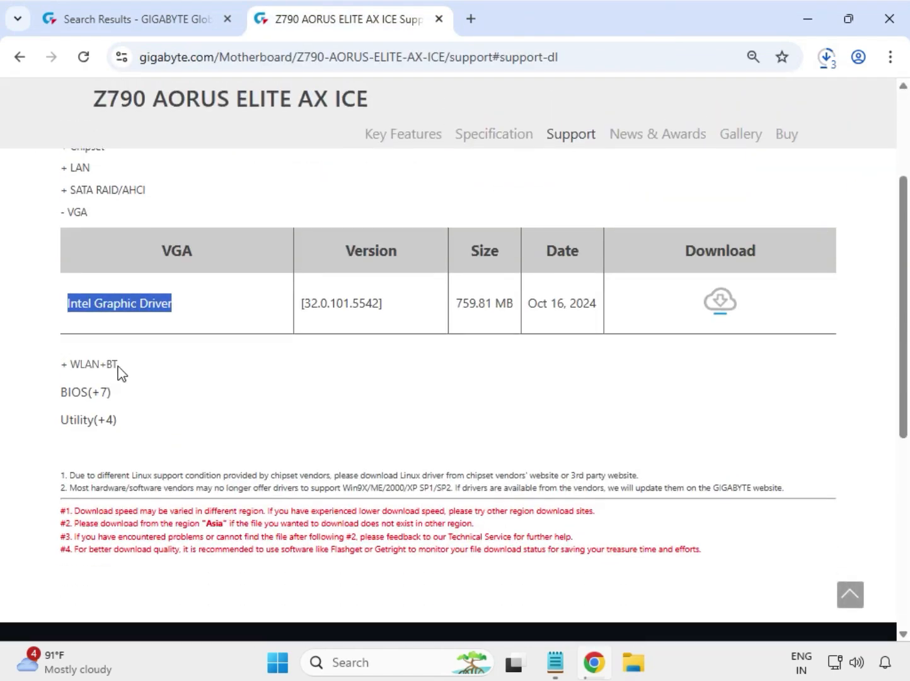
left_click_drag(118, 371, 71, 371)
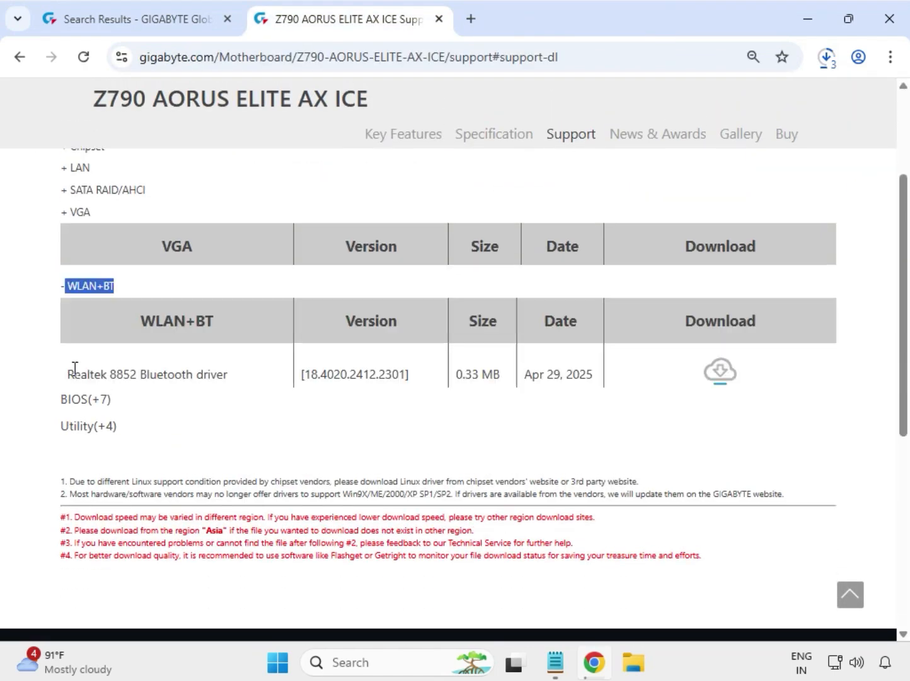
left_click_drag(136, 325, 376, 331)
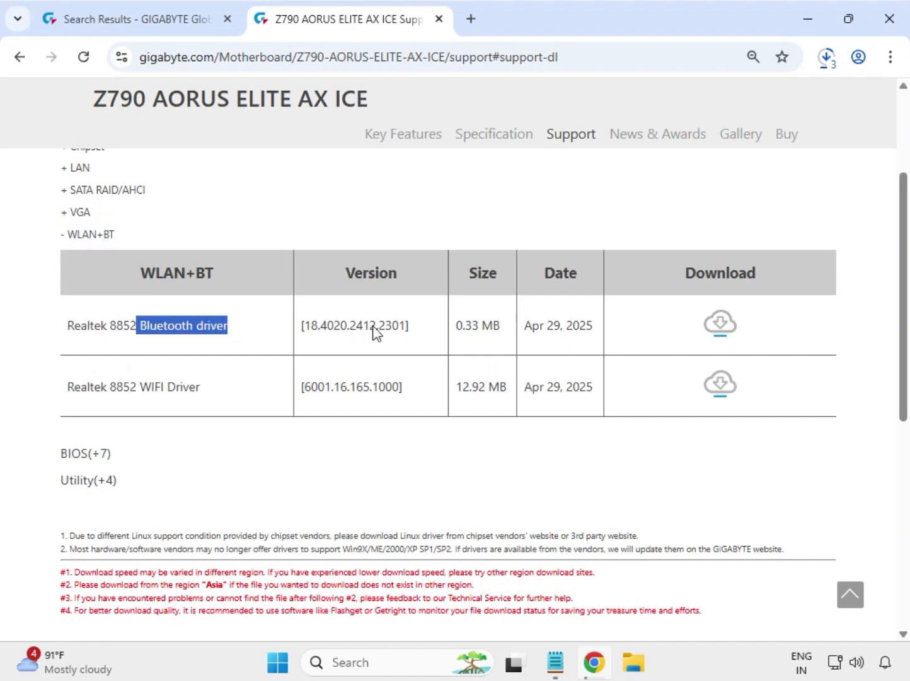
left_click(720, 323)
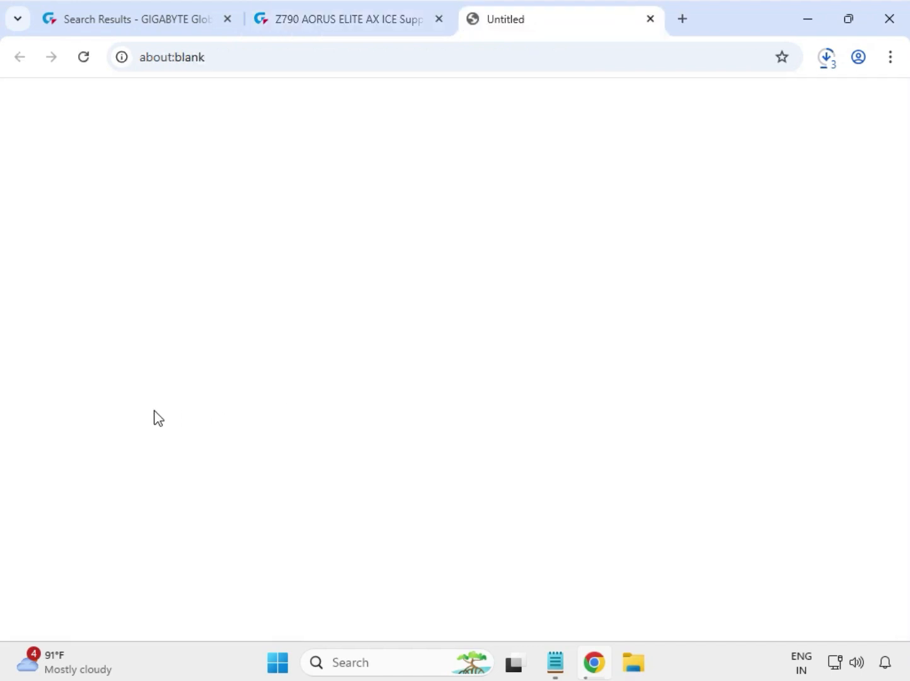
left_click_drag(159, 387, 719, 384)
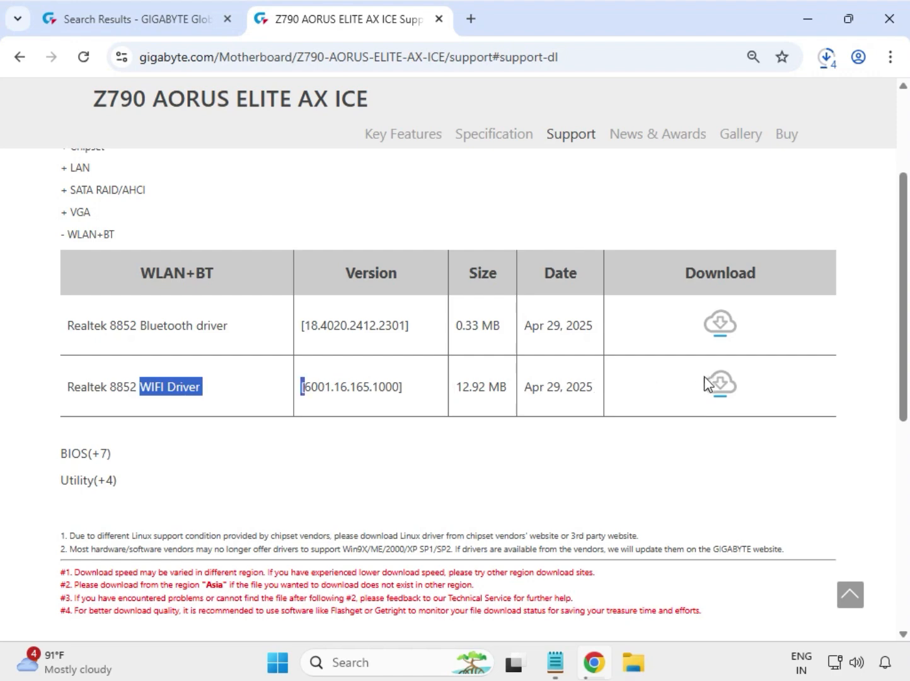
left_click(723, 384)
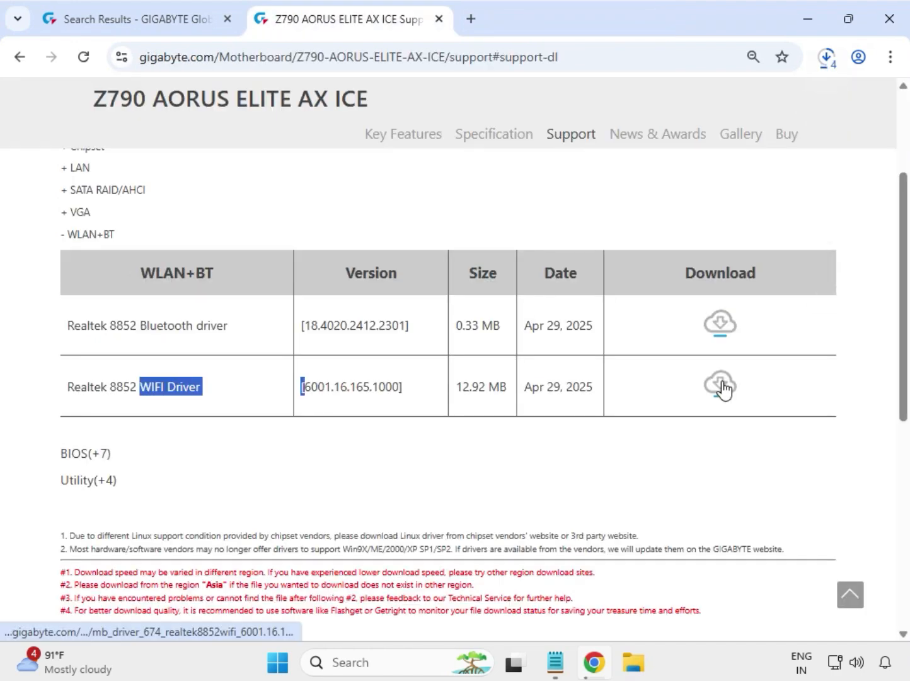
Open the browser's download history and show the downloaded Realtek 8852 Bluetooth driver archive in its Downloads folder.
left_click(896, 62)
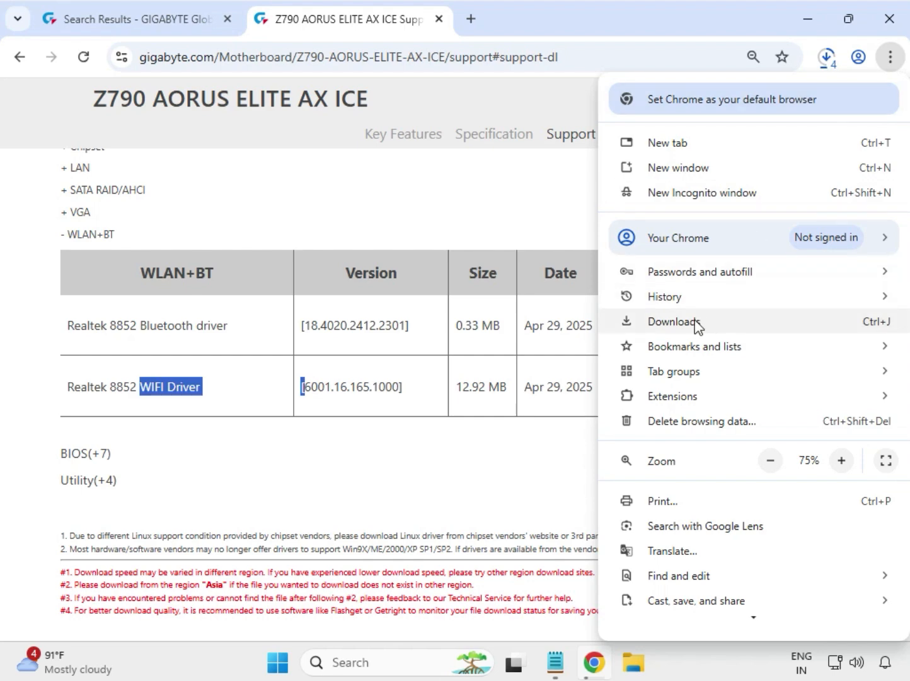
left_click(671, 321)
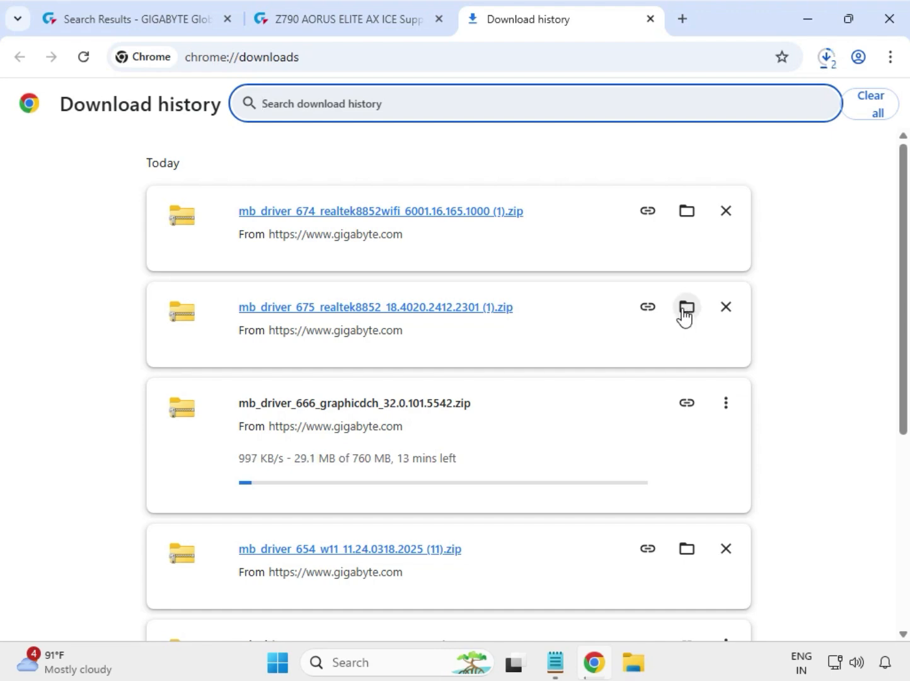
left_click(687, 309)
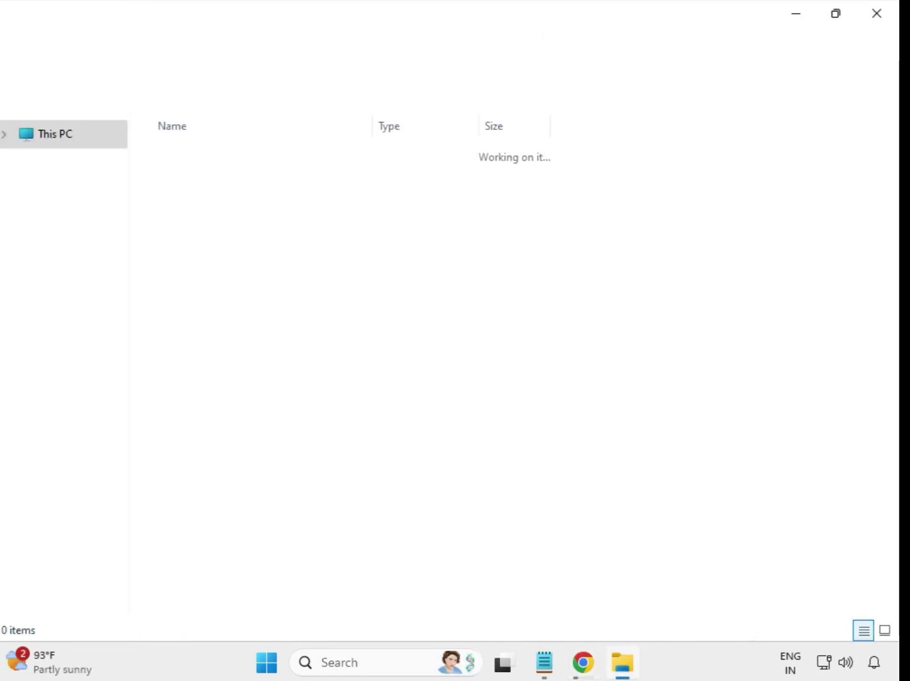
left_click_drag(335, 402, 309, 179)
left_click(490, 422)
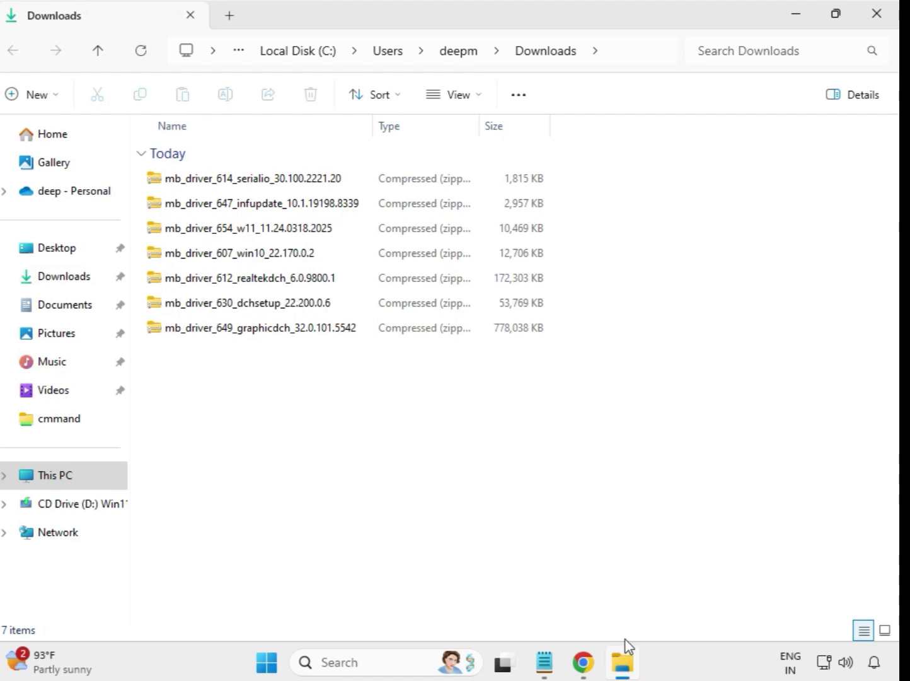
Extract the mb_driver_614_serialio_30.100.2221.20 archive to its default folder in Downloads, close the extracted window and select the new folder.
left_click(233, 183)
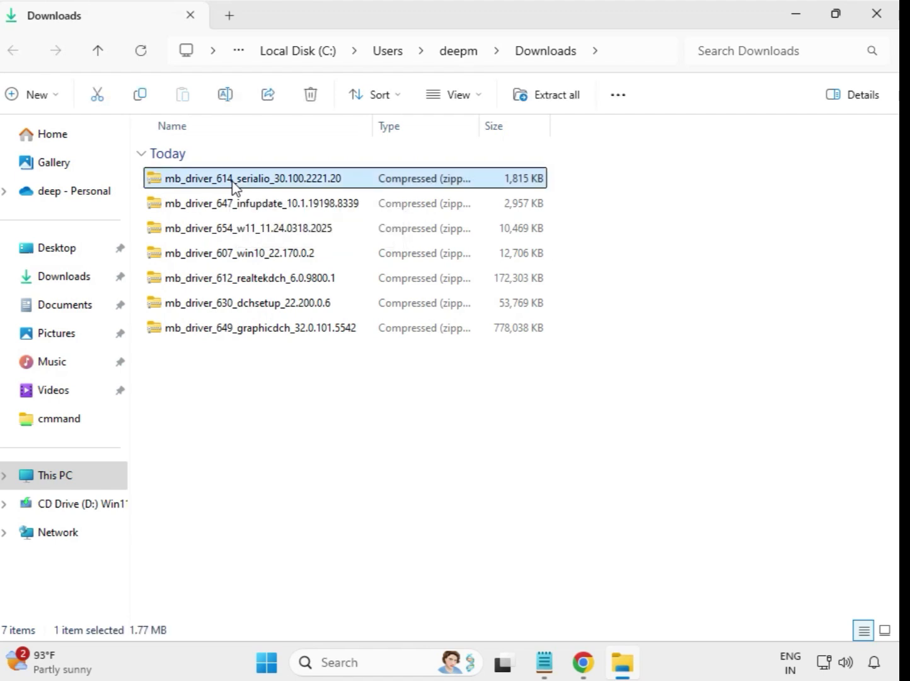
right_click(233, 183)
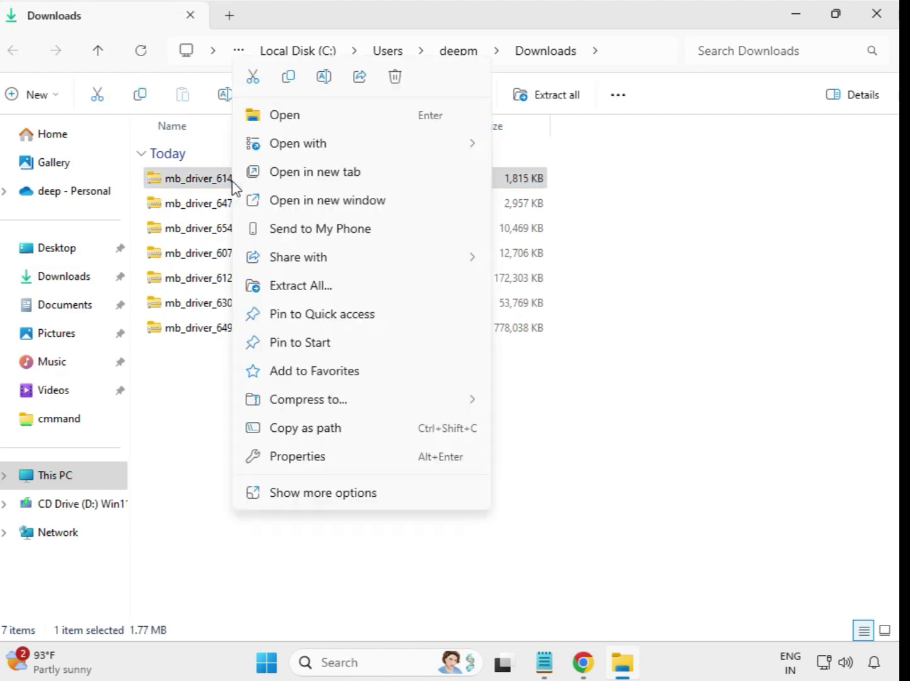
left_click(307, 286)
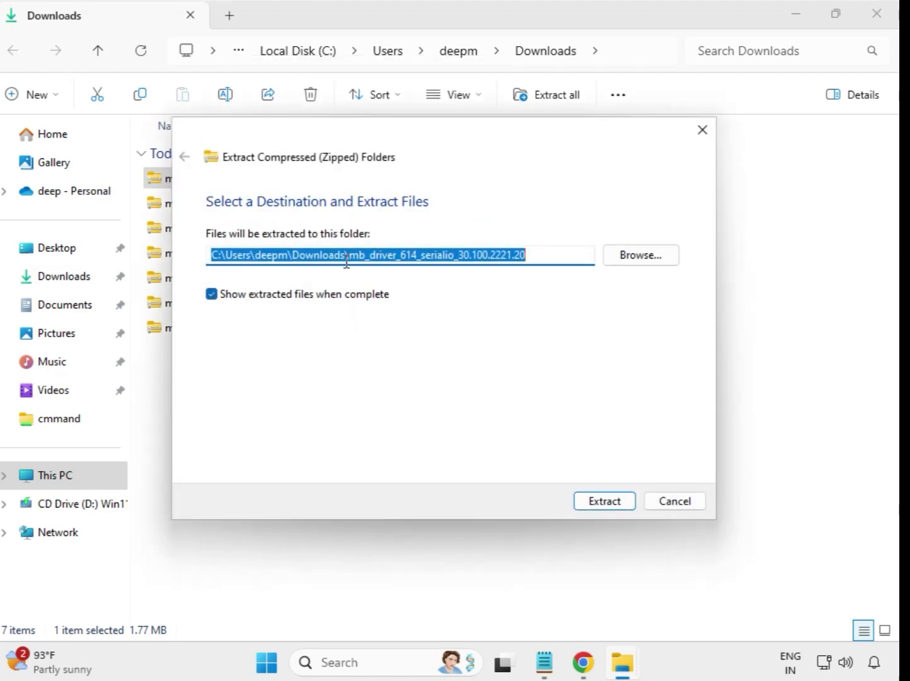
left_click(613, 502)
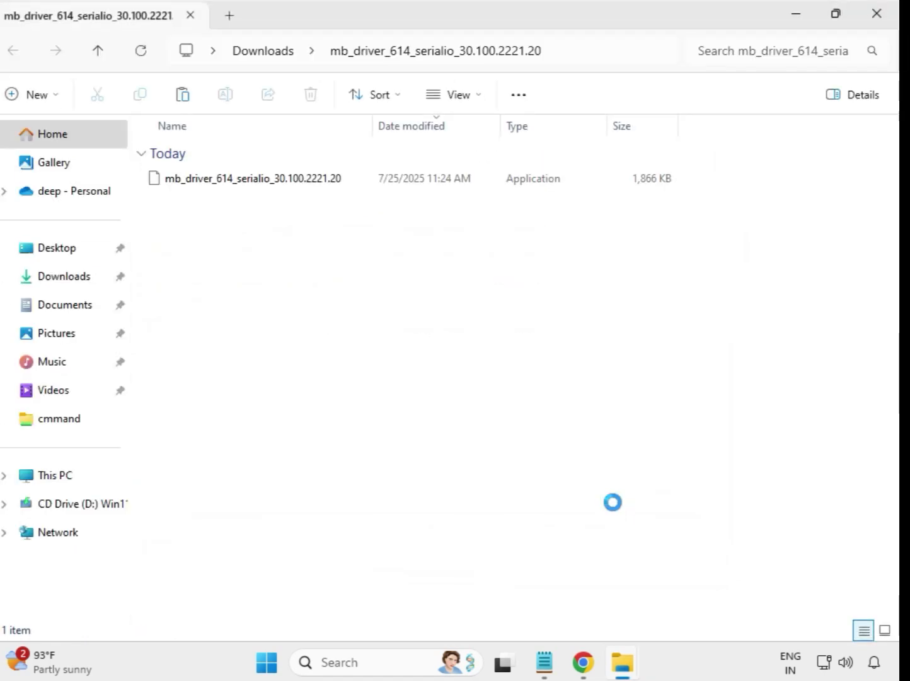
left_click(878, 14)
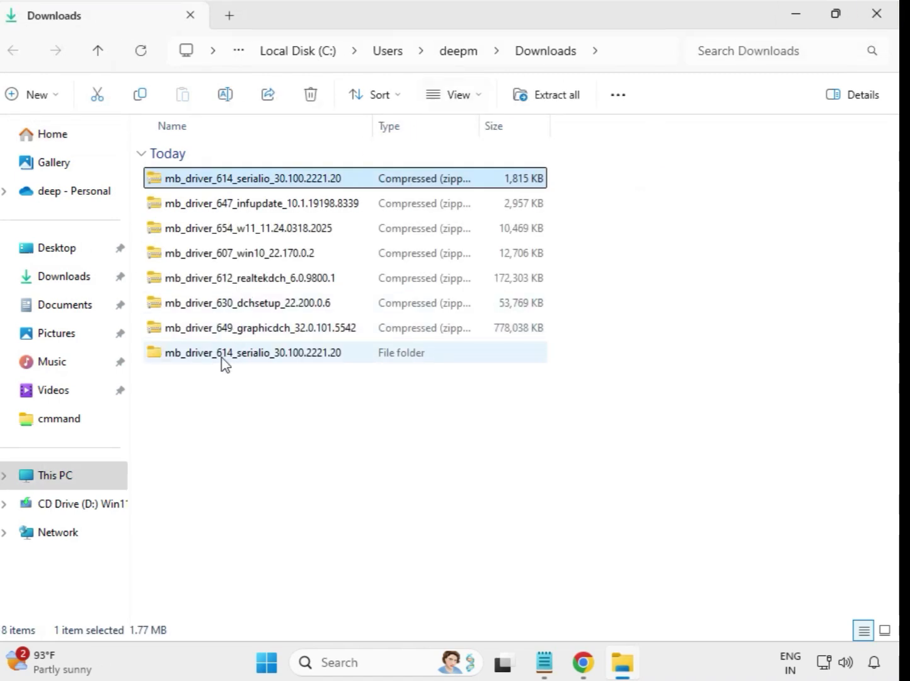
left_click(208, 356)
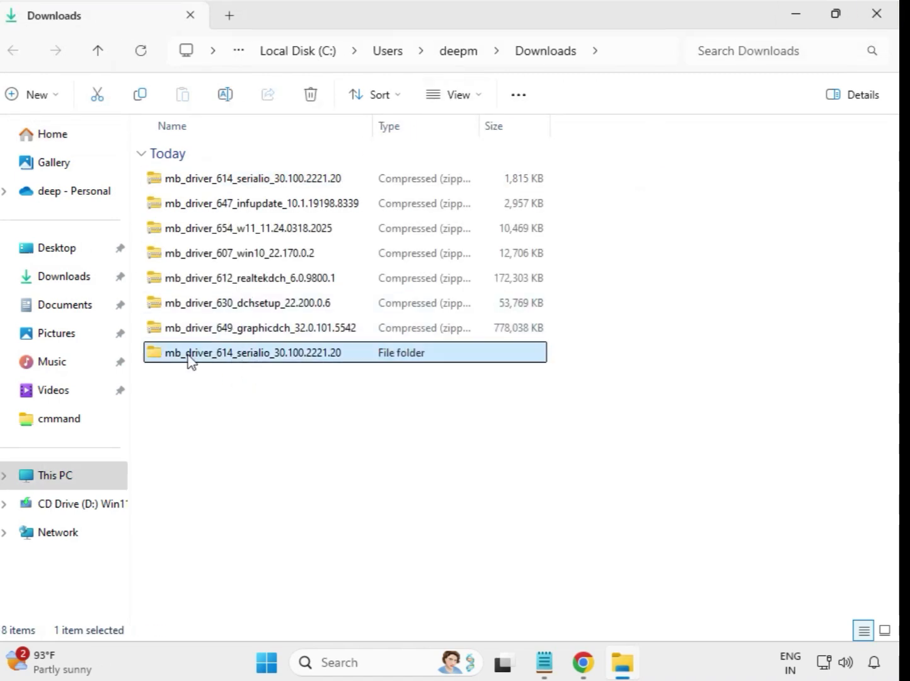
Extract the mb_driver_647_infupdate_10.1.19198.8339 archive to its default folder in Downloads and close the extracted folder's window.
left_click(238, 210)
right_click(237, 210)
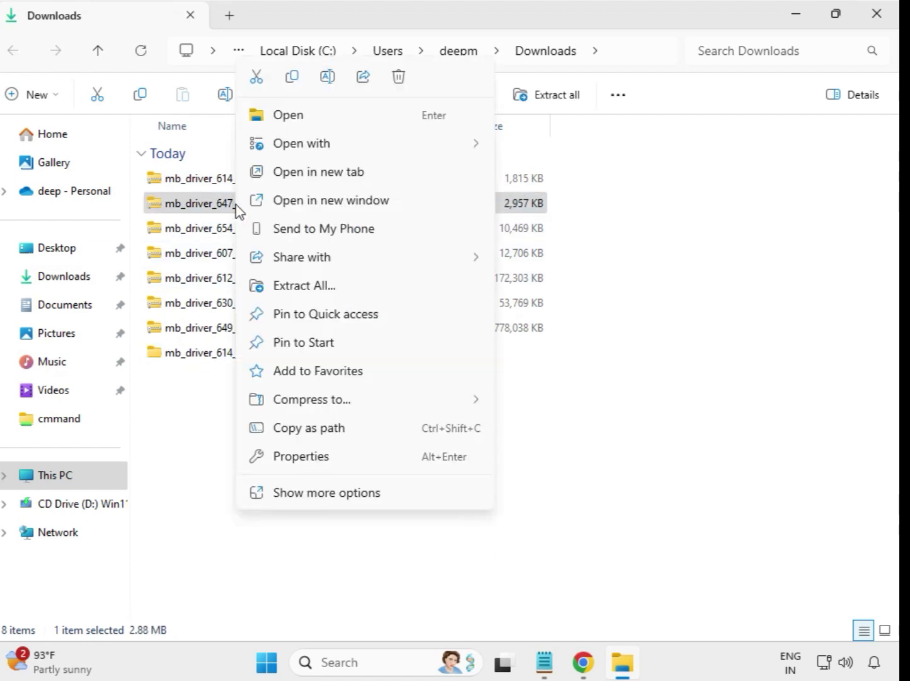
left_click(303, 295)
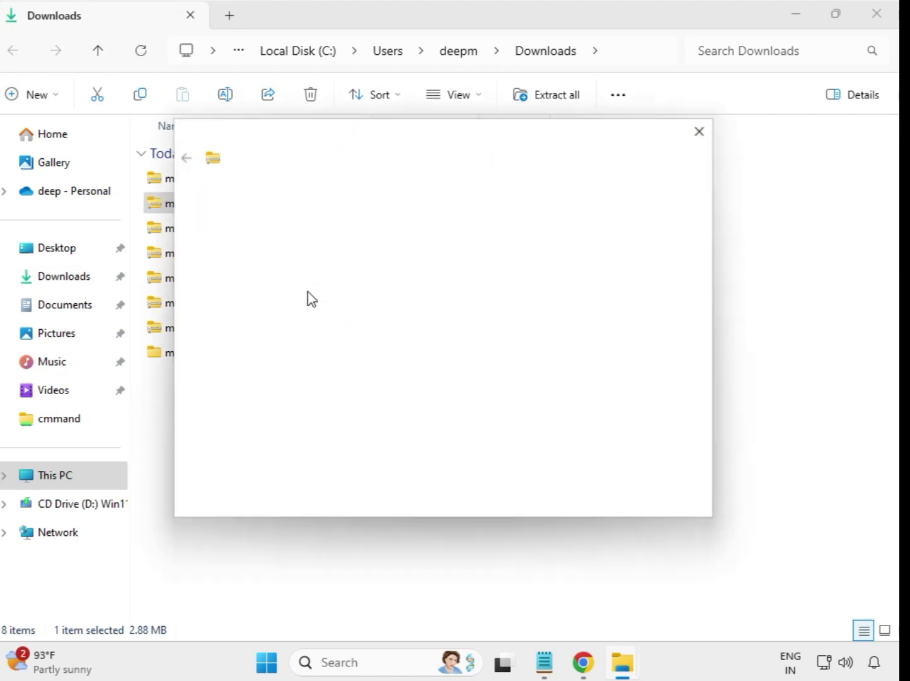
left_click(597, 507)
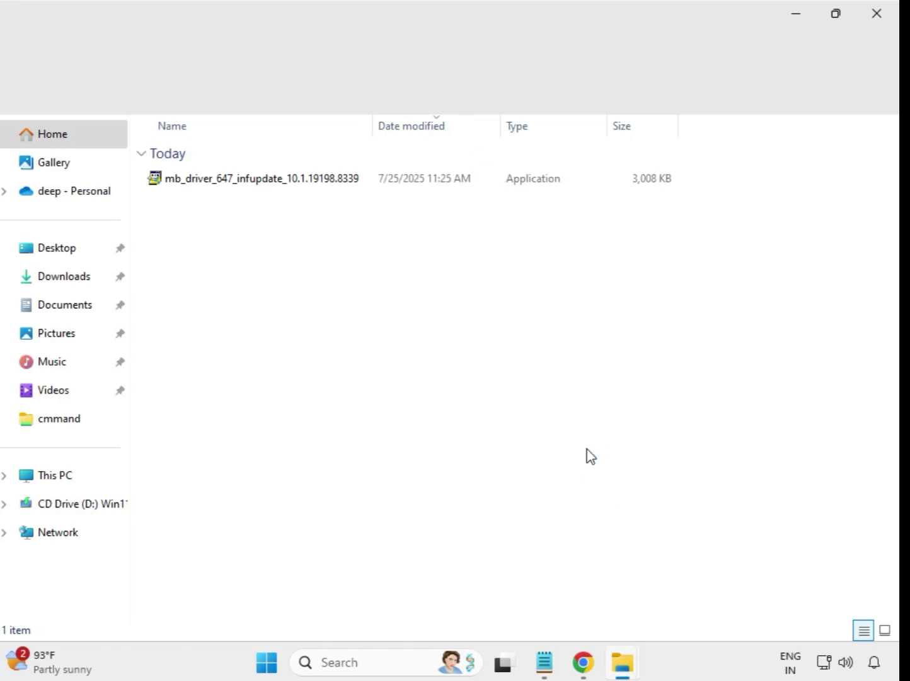
left_click(876, 14)
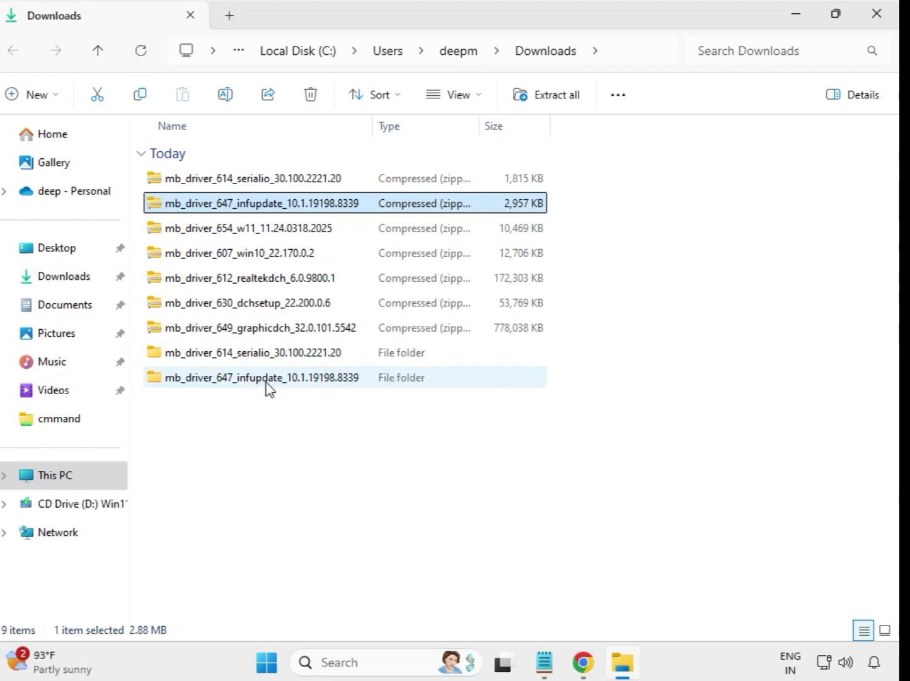
Extract the mb_driver_654_w11_11.24.0318.2025 archive to its default folder in Downloads and close the extracted folder's window.
left_click(232, 235)
right_click(233, 238)
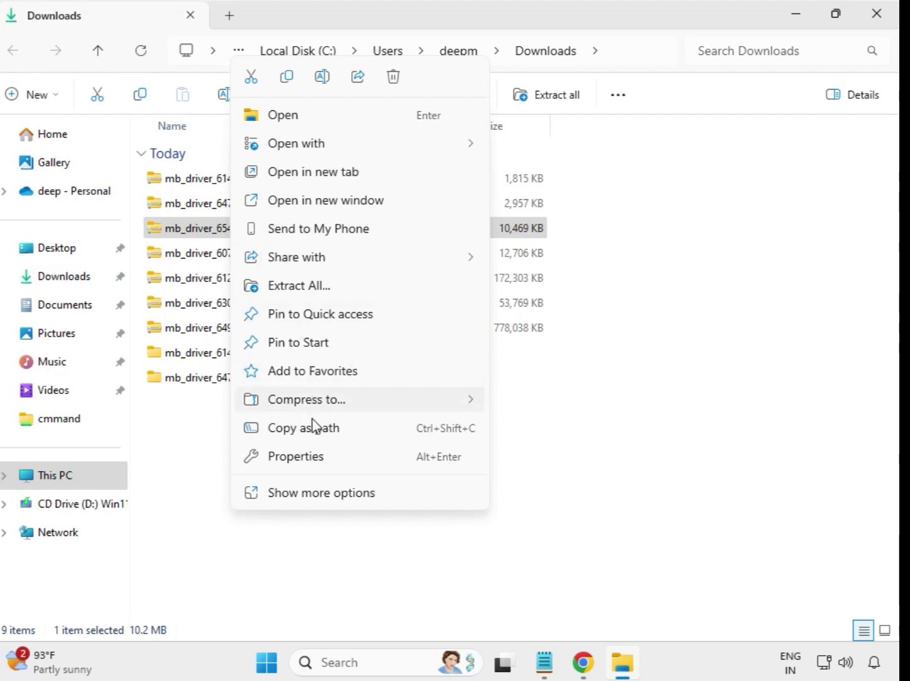
left_click(308, 291)
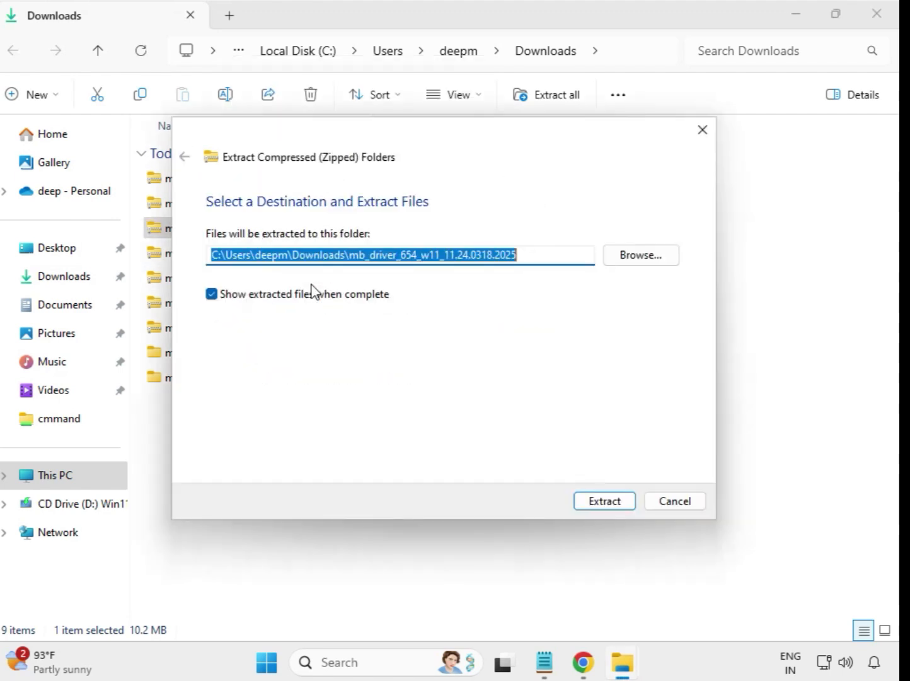
left_click(581, 501)
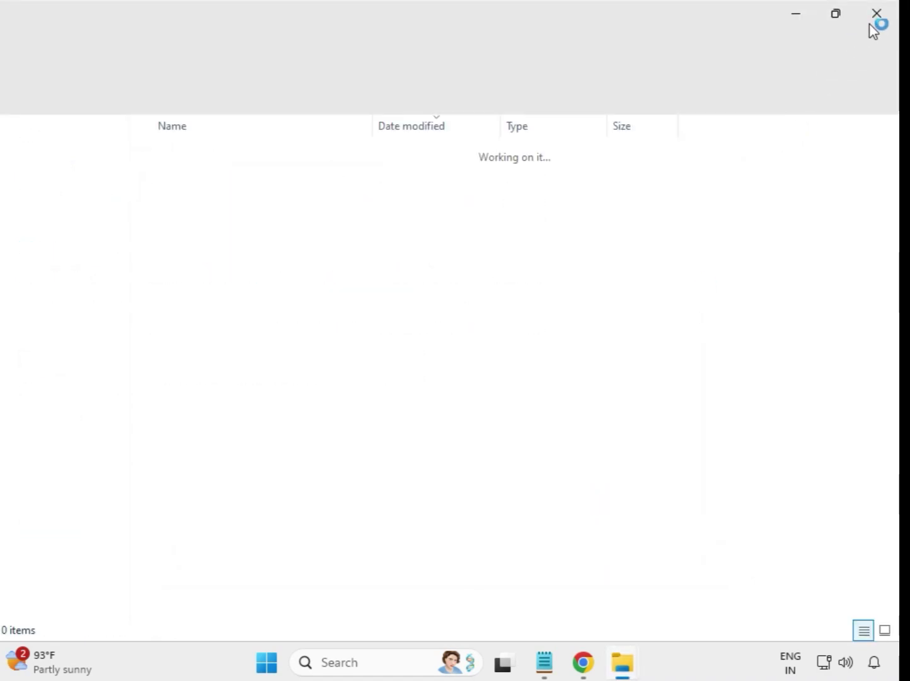
left_click(881, 20)
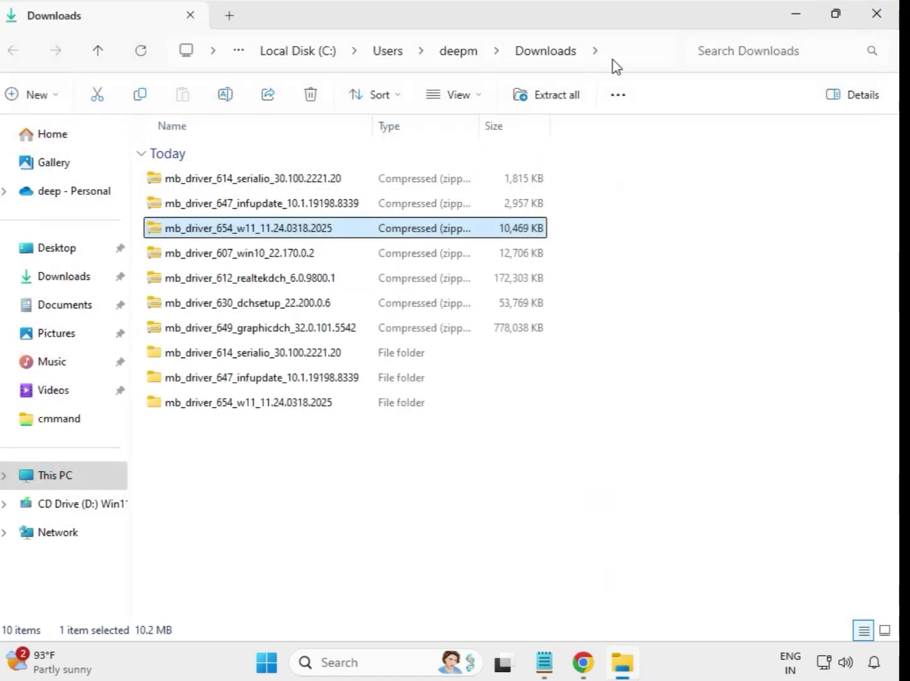
Extract the mb_driver_607_win10_22.170.0.2 archive to its default folder in Downloads and close the extracted folder's window.
left_click(208, 255)
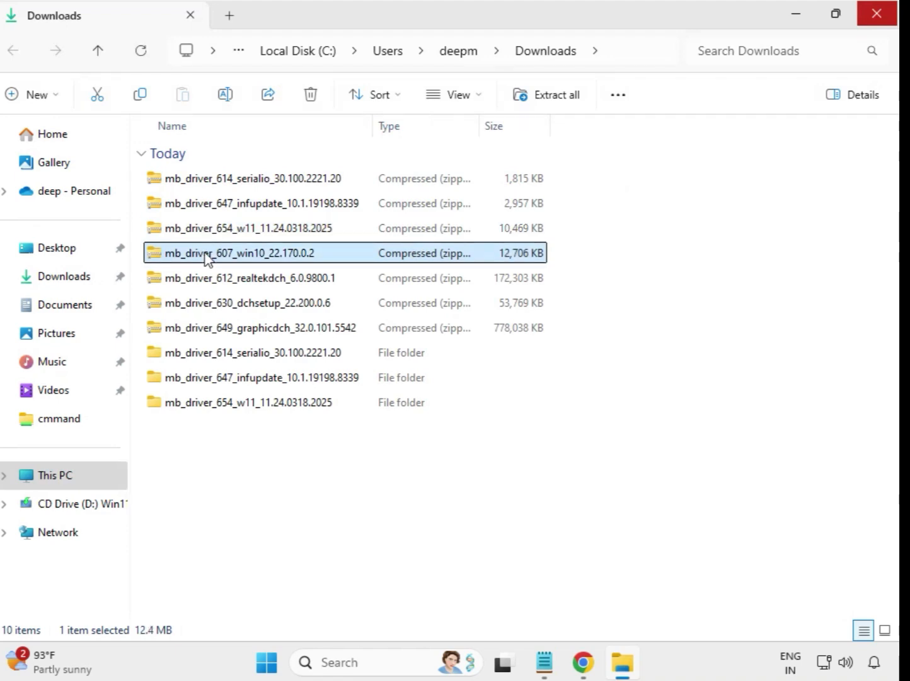
right_click(208, 258)
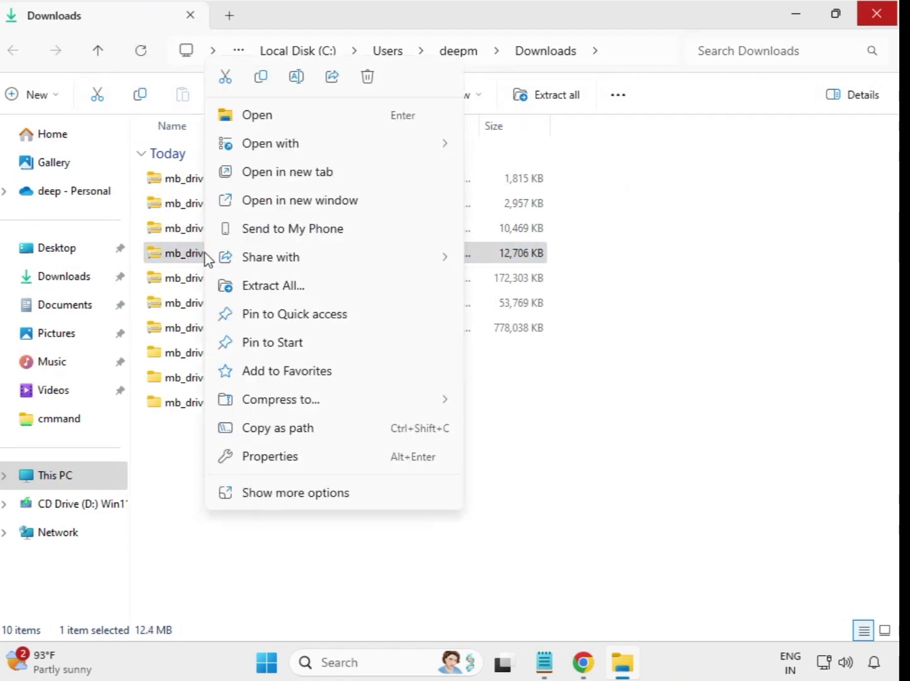
left_click(262, 286)
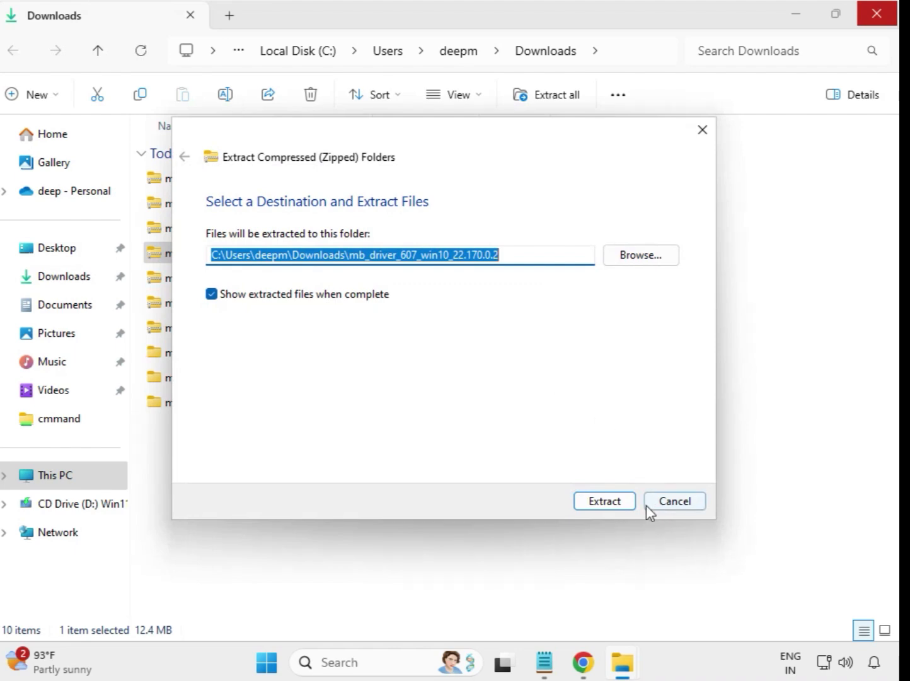
left_click(605, 501)
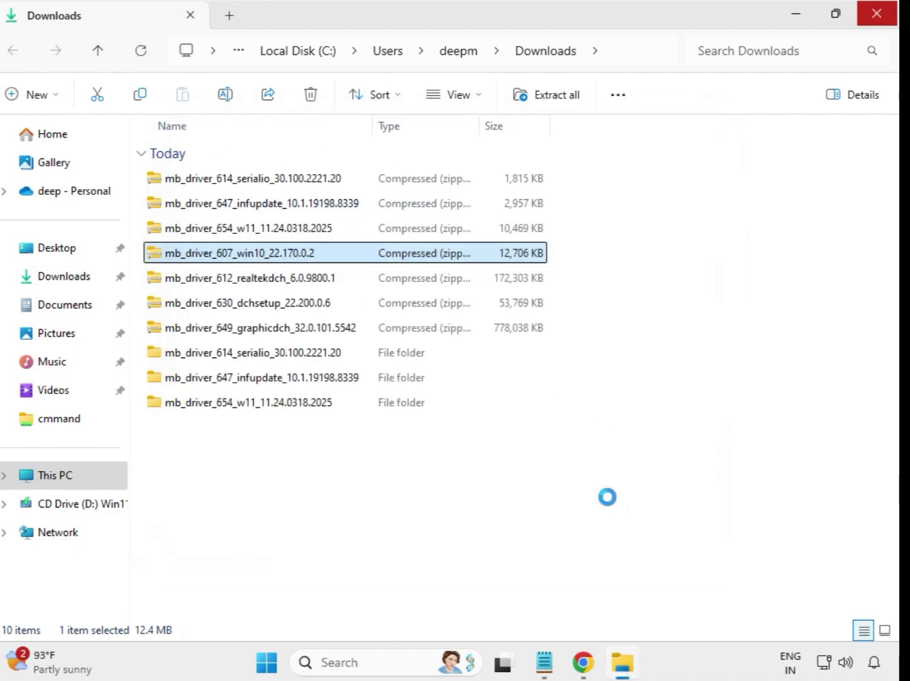
left_click(885, 12)
Extract the mb_driver_612_realtekdch_6.0.9800.1 archive to its default folder in Downloads and close the extracted folder's window.
left_click(256, 281)
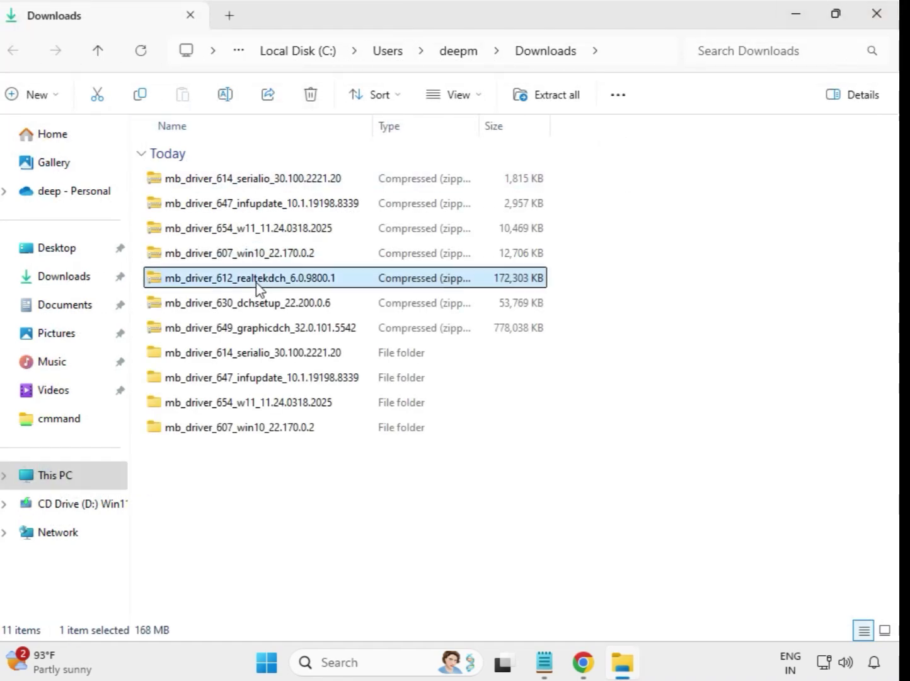
right_click(258, 286)
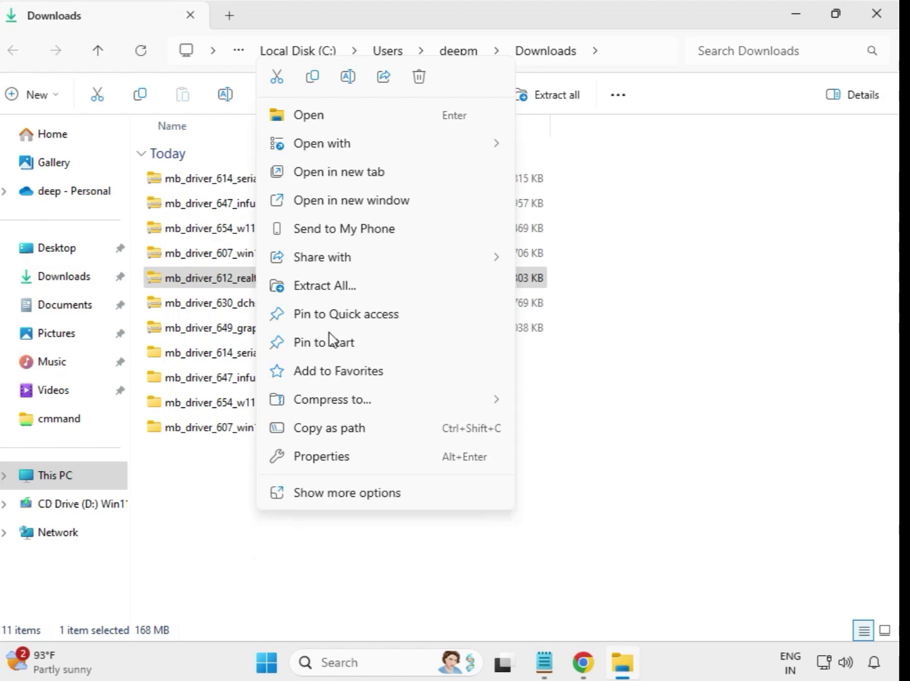
left_click(352, 288)
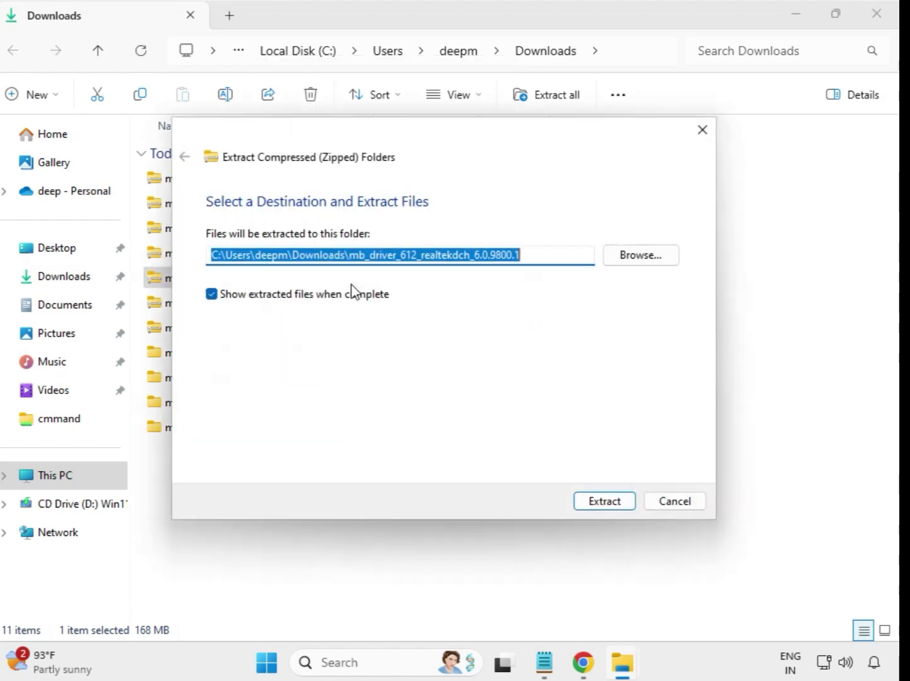
left_click(598, 507)
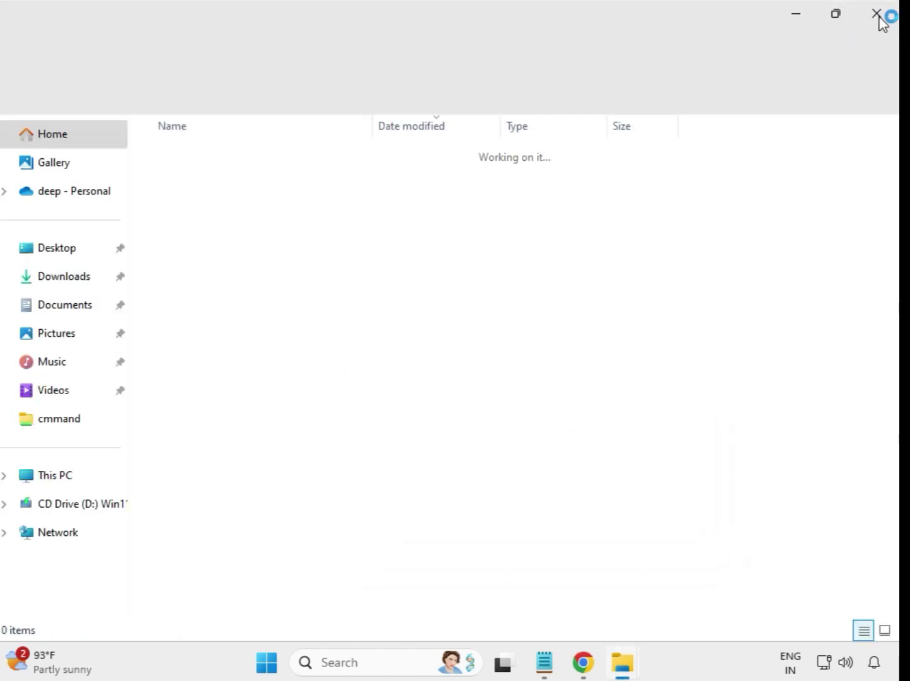
left_click(877, 14)
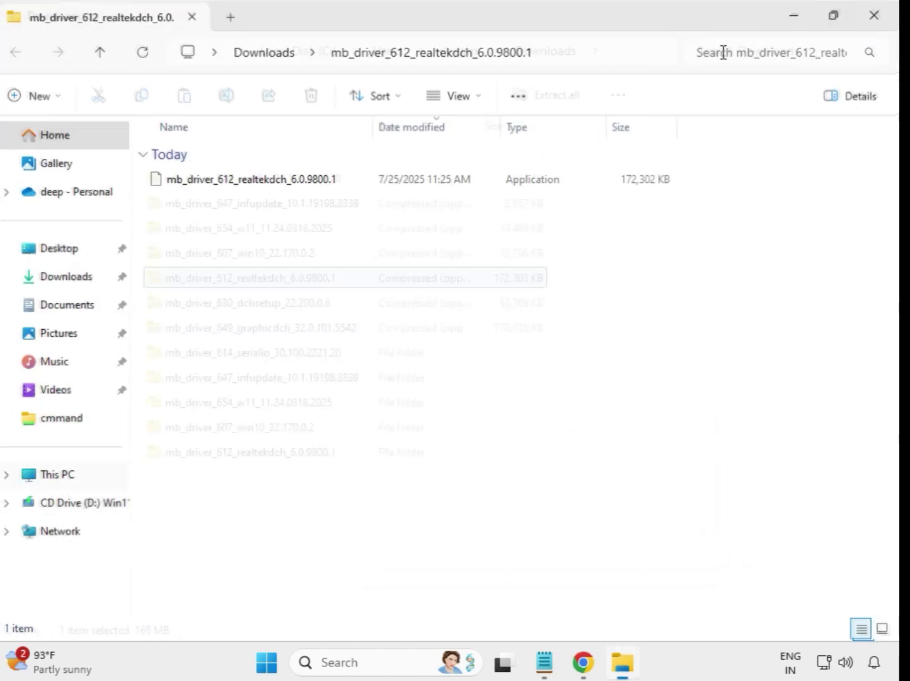
Extract the mb_driver_630_dchsetup_22.200.0.6 archive to its default folder in Downloads and close the extracted folder's window.
left_click(248, 305)
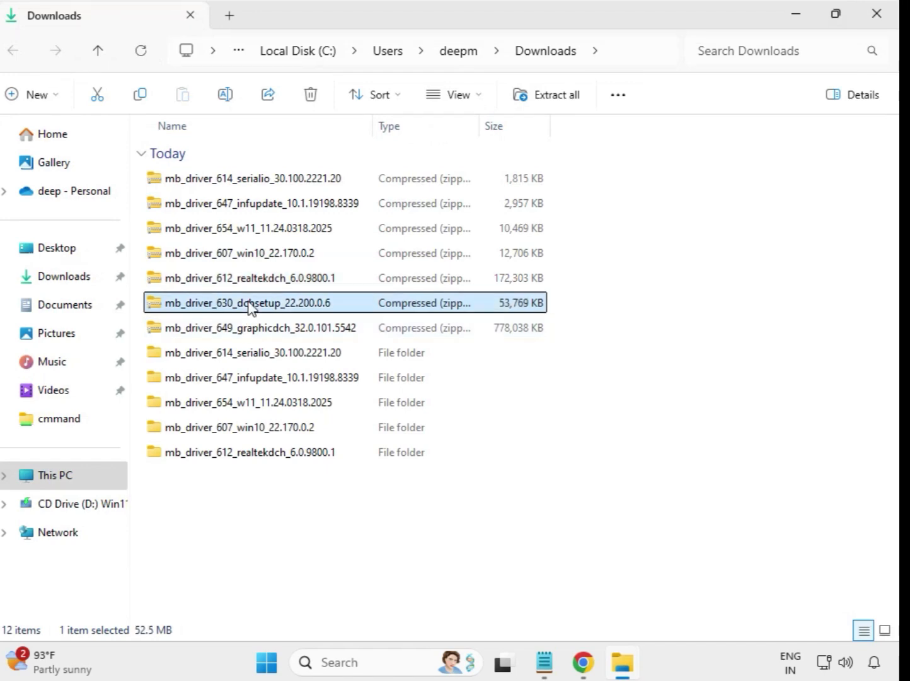
right_click(249, 304)
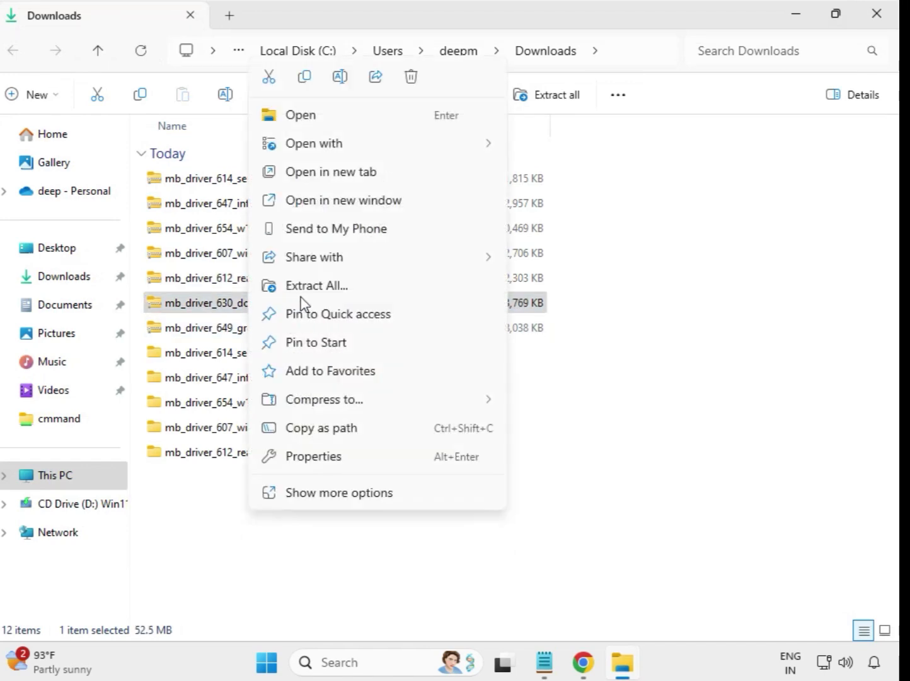
left_click(315, 288)
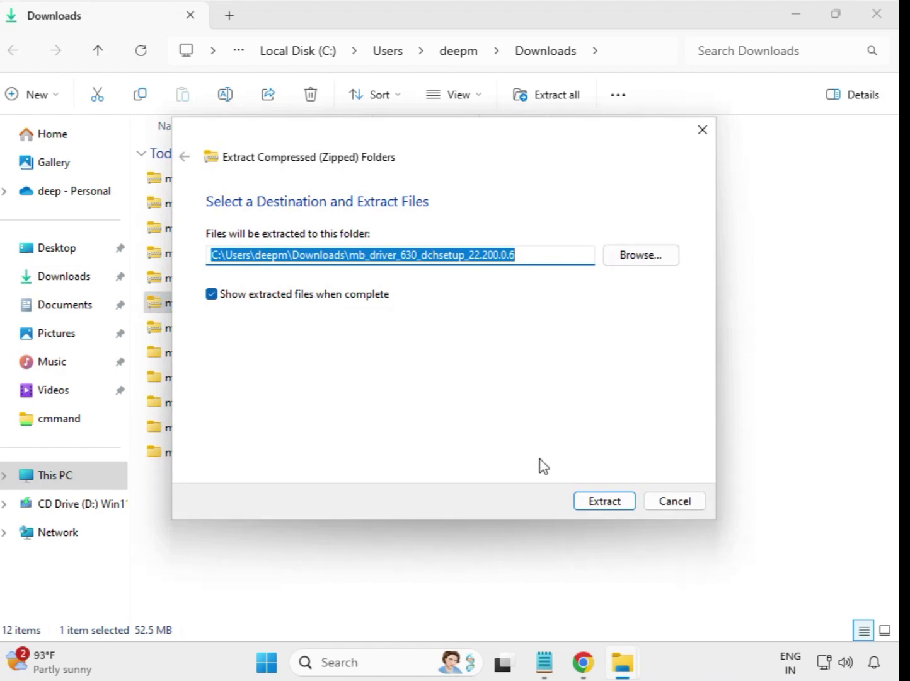
left_click(601, 503)
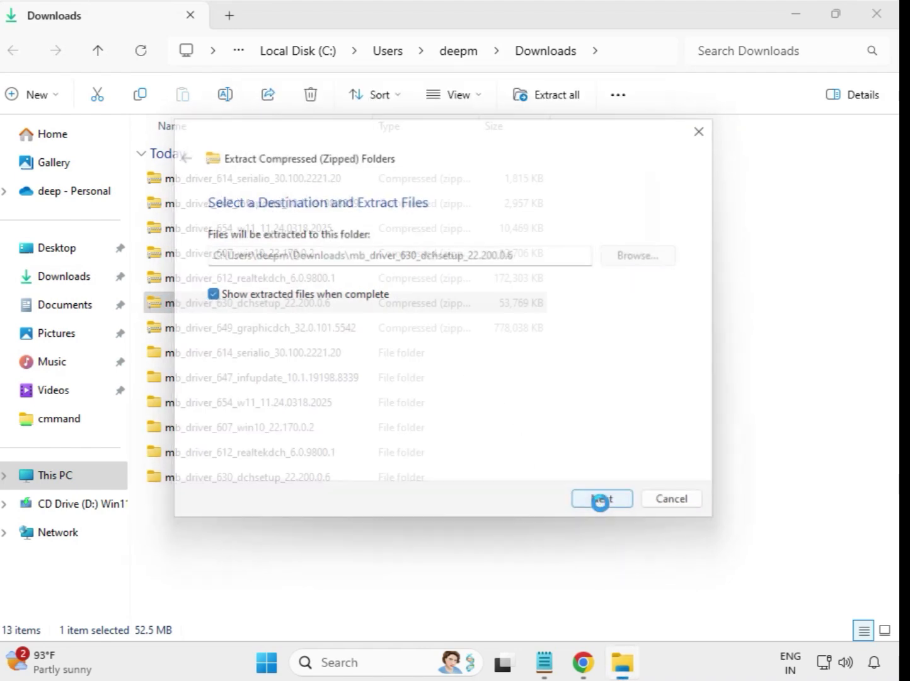
left_click(876, 16)
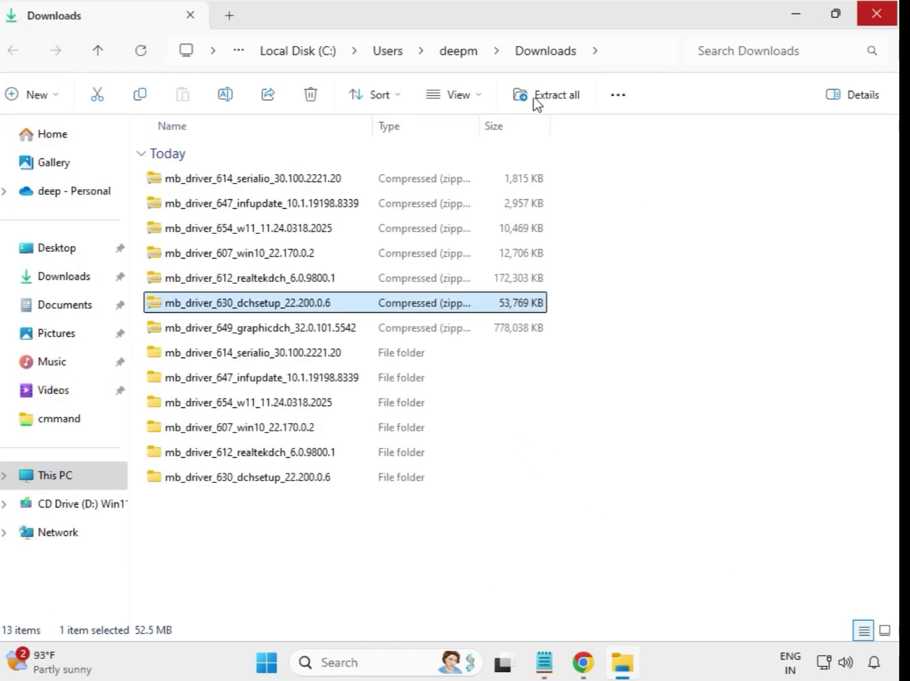
Extract the mb_driver_649_graphicdch_32.0.101.5542 archive to its default folder in Downloads and close the extracted folder's window.
left_click(277, 339)
right_click(277, 339)
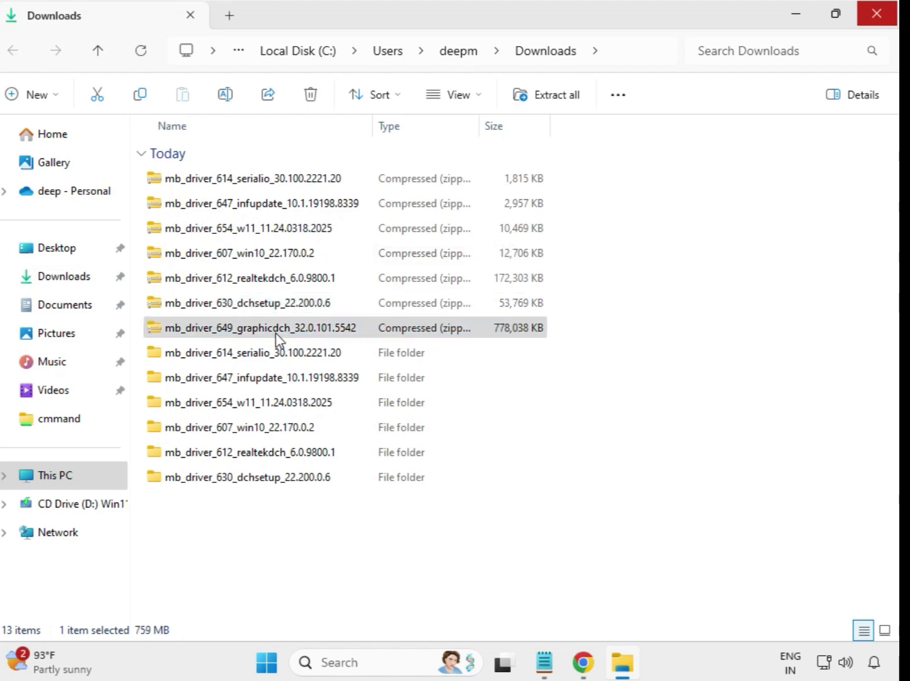
left_click(358, 287)
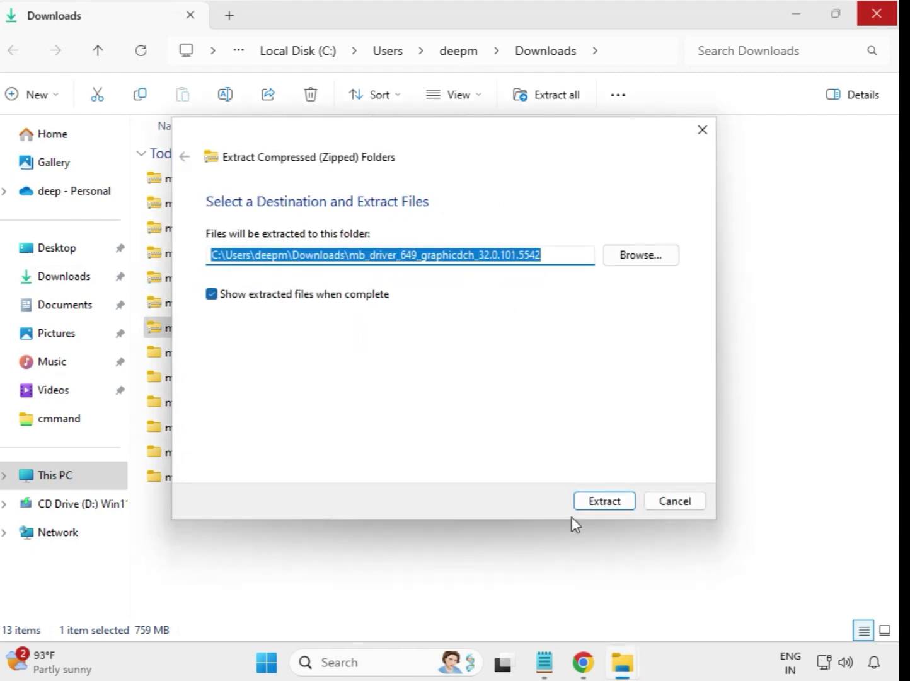
left_click(603, 501)
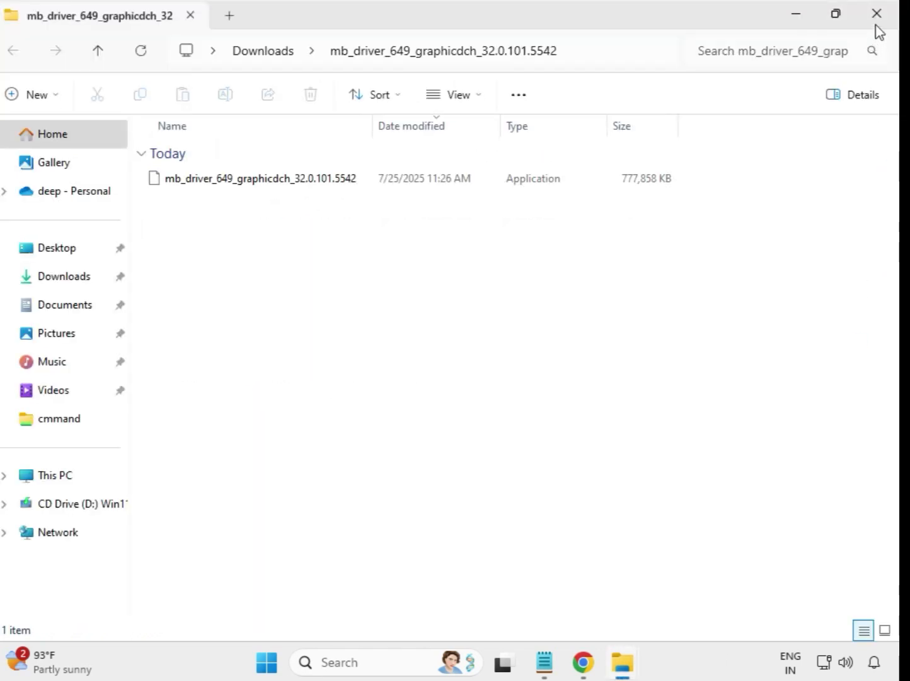
left_click(876, 16)
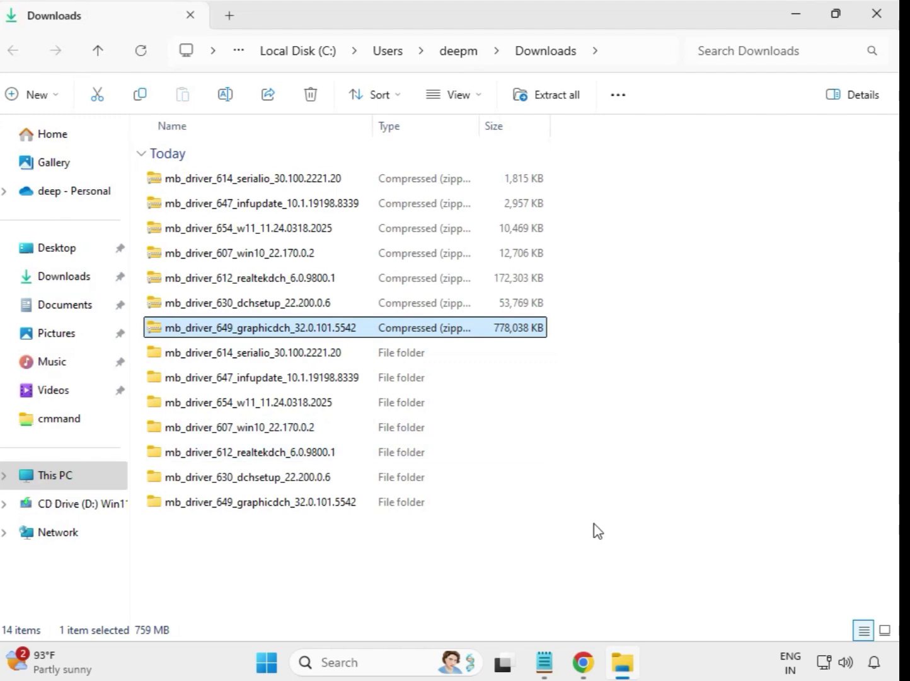
Clear the file selection and refresh the Downloads folder listing.
left_click(451, 567)
right_click(335, 547)
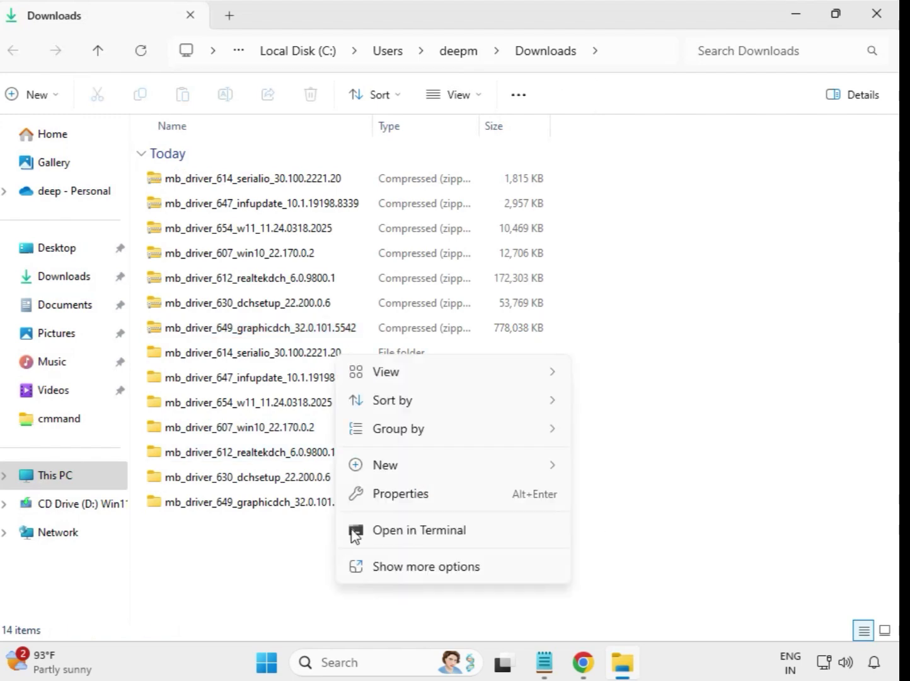
left_click(437, 567)
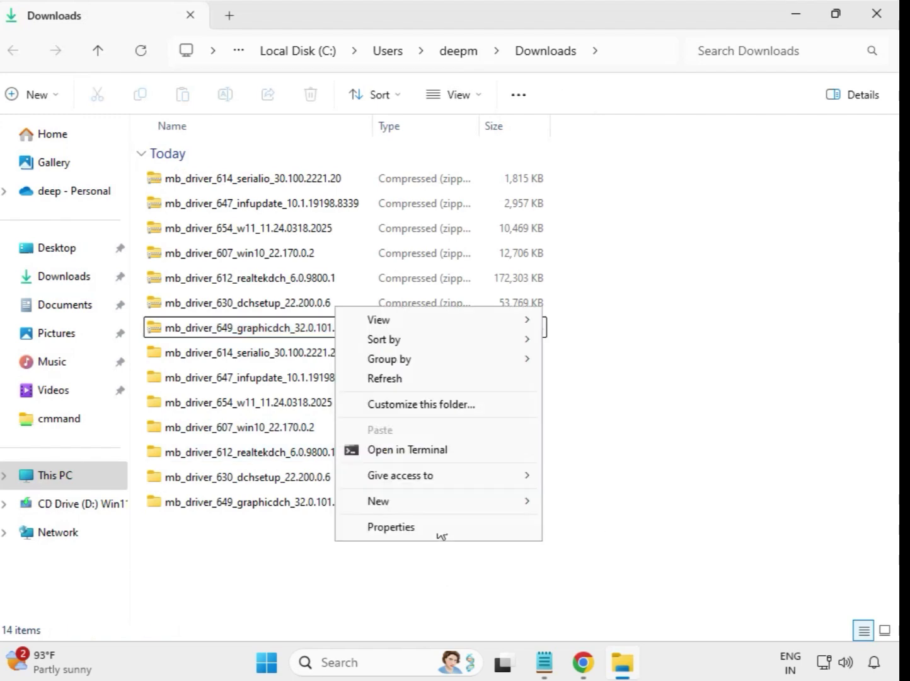
left_click(394, 380)
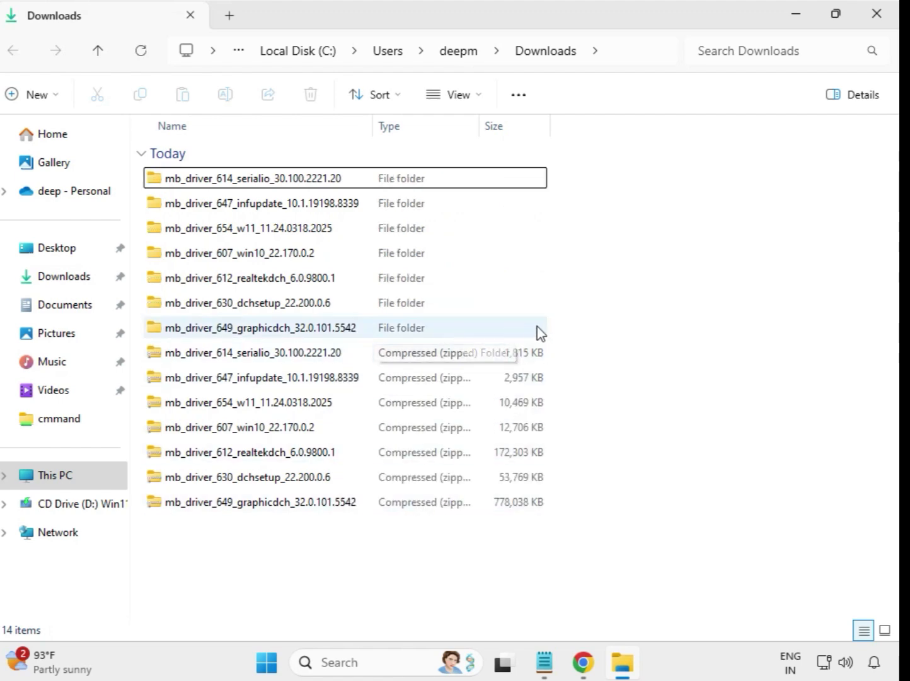
left_click_drag(556, 325, 345, 172)
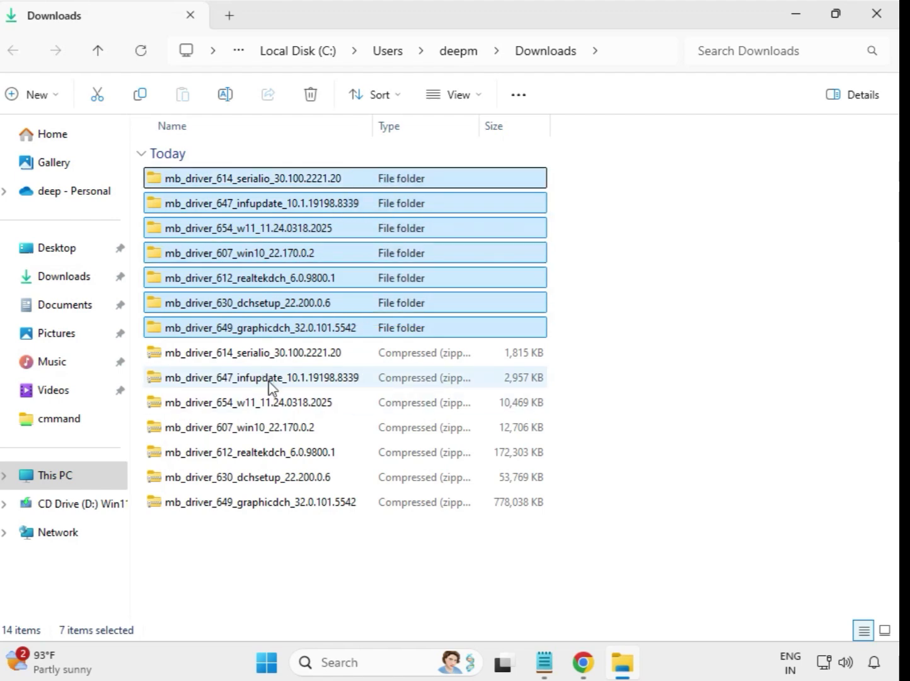
left_click(569, 213)
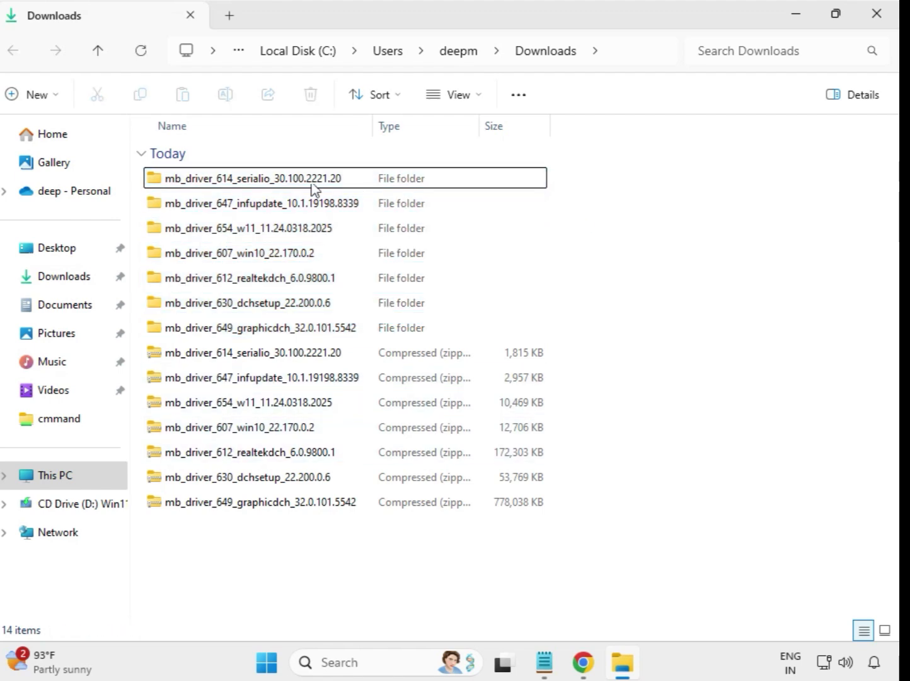
Run the mb_driver_614_serialio_30.100.2221.20 installer as administrator, allow its changes, dismiss the compatibility assistant and return to Downloads.
double_click(253, 181)
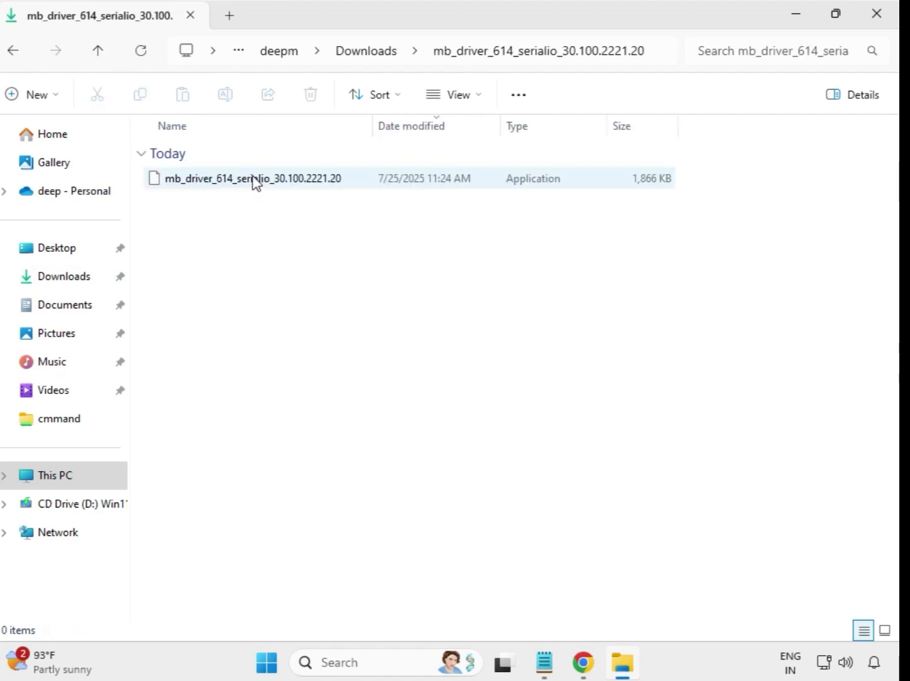
left_click(243, 186)
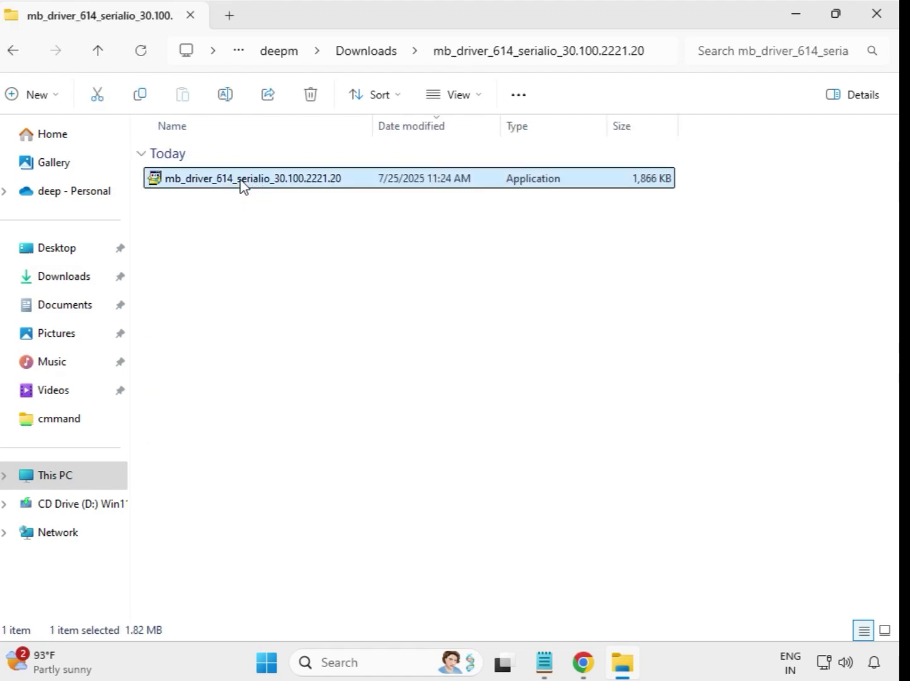
right_click(243, 186)
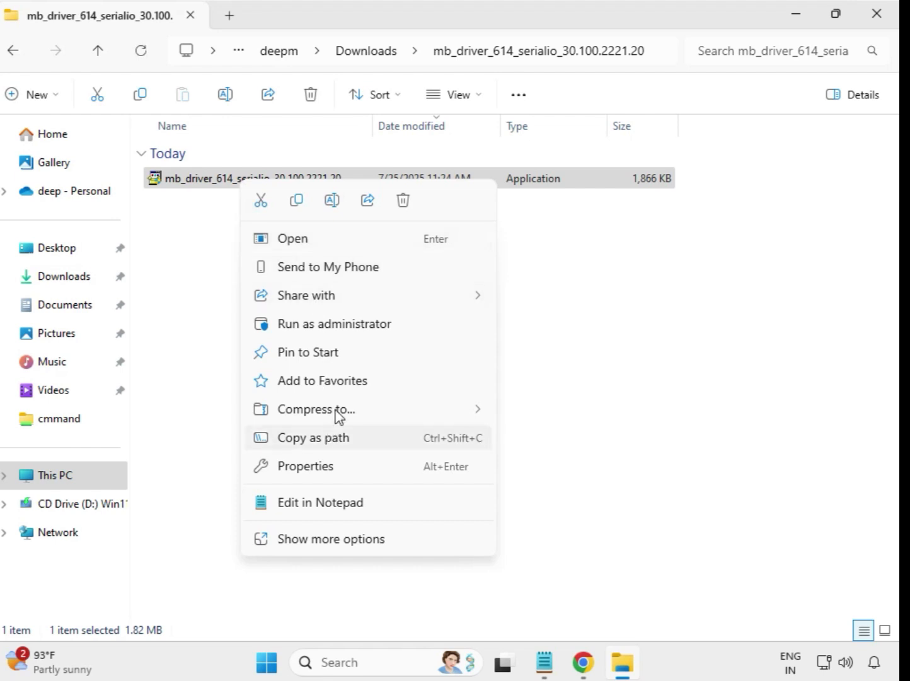
left_click(322, 325)
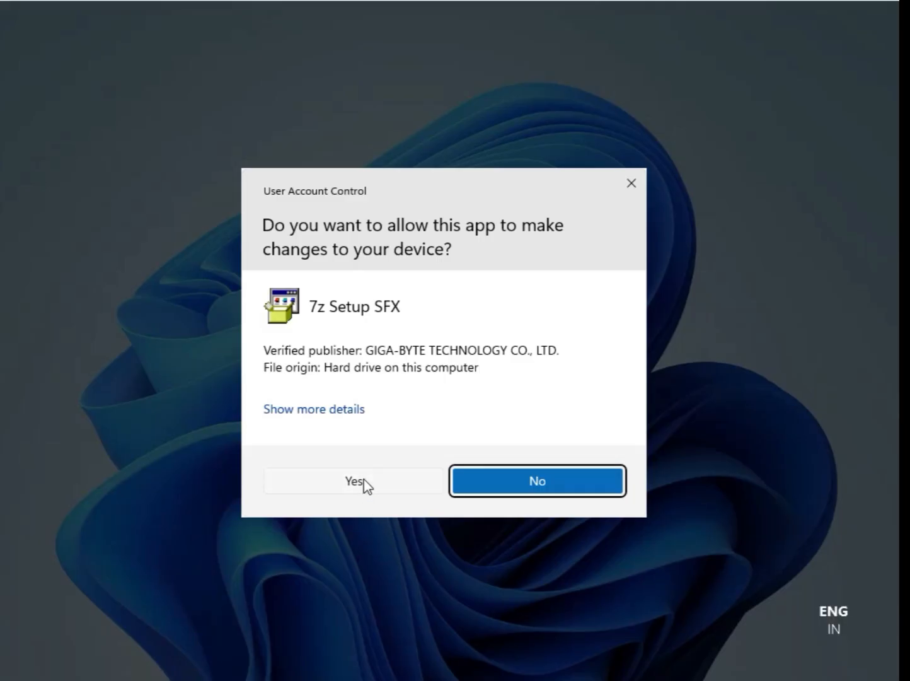
left_click(360, 482)
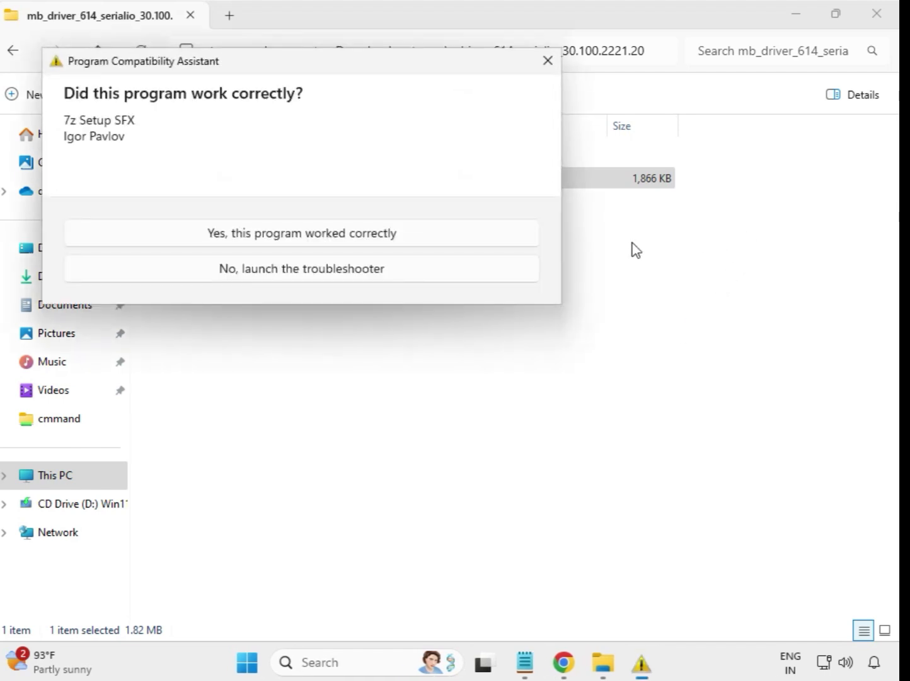
key("Escape")
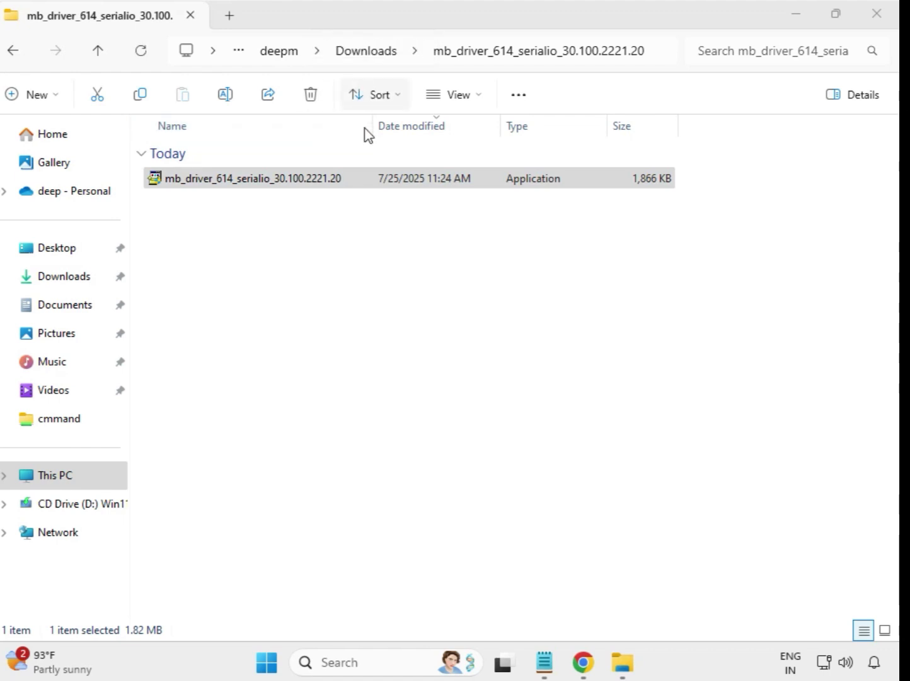
left_click(17, 54)
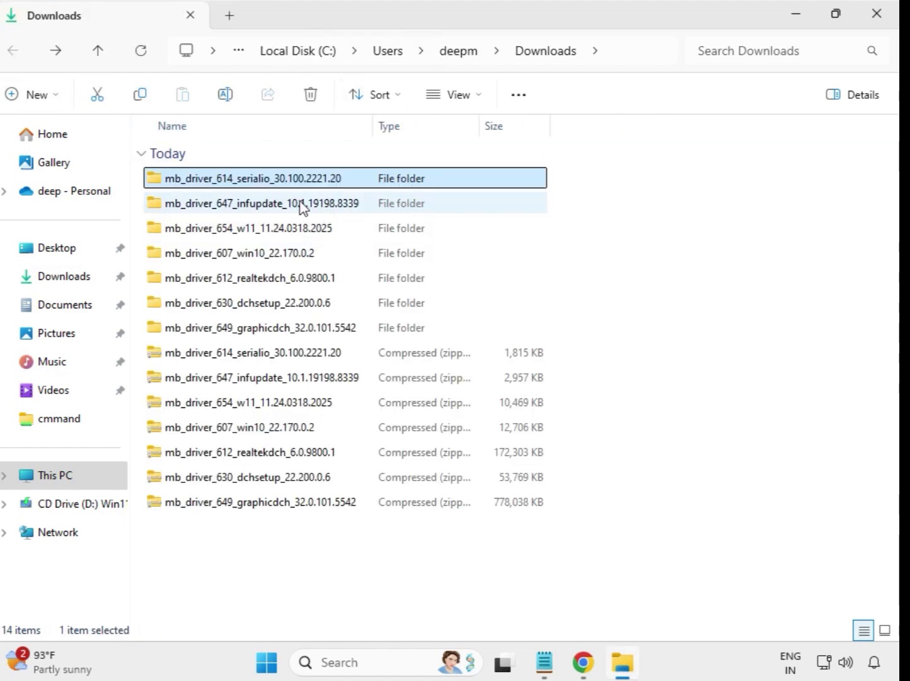
Run the mb_driver_647_infupdate_10.1.19198.8339 installer from its extracted folder as administrator, allow its changes and return to Downloads.
double_click(302, 204)
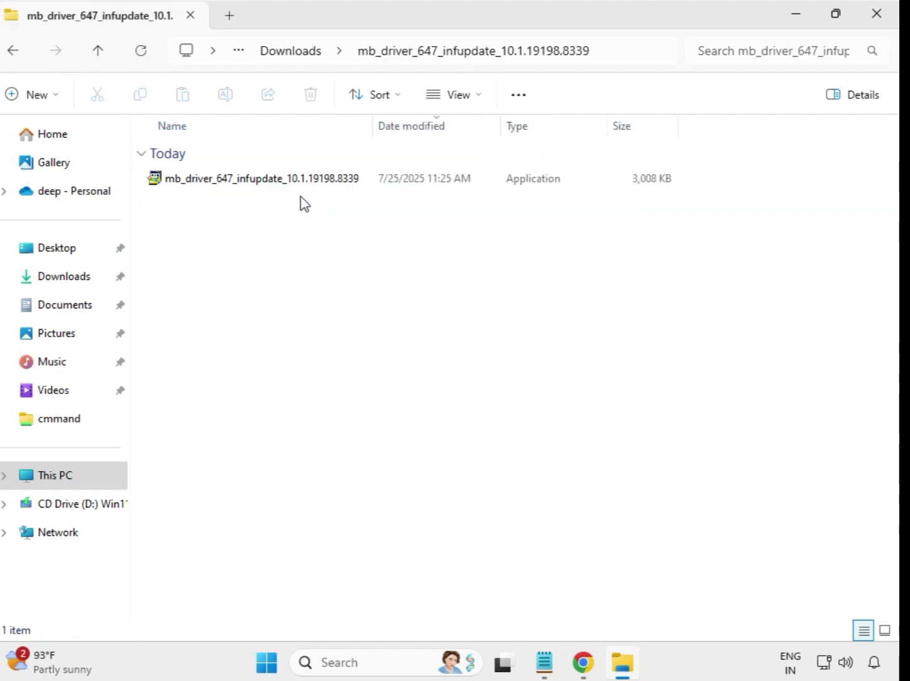
left_click(301, 180)
right_click(302, 183)
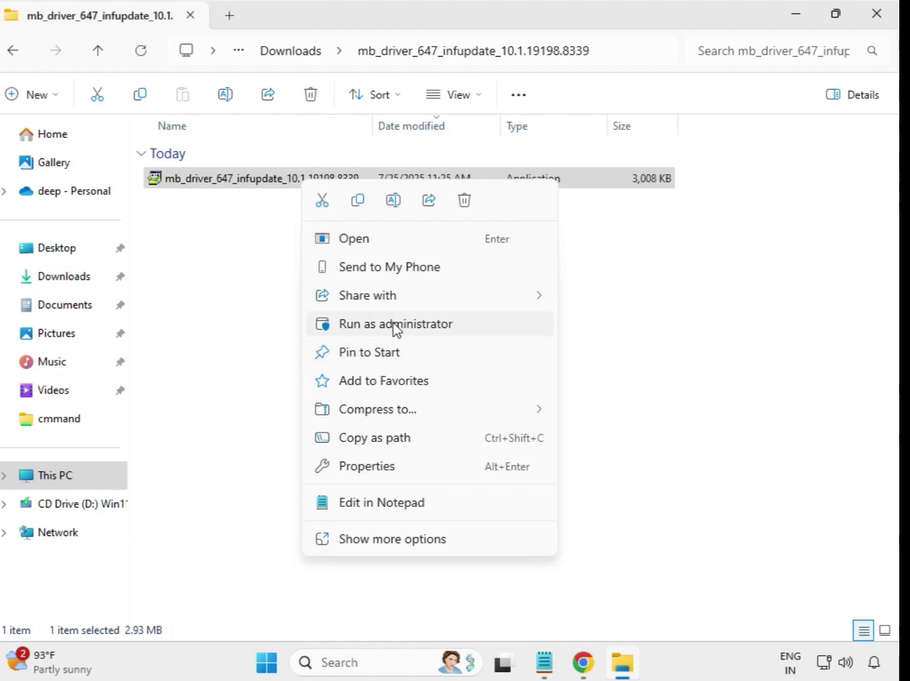
left_click(405, 328)
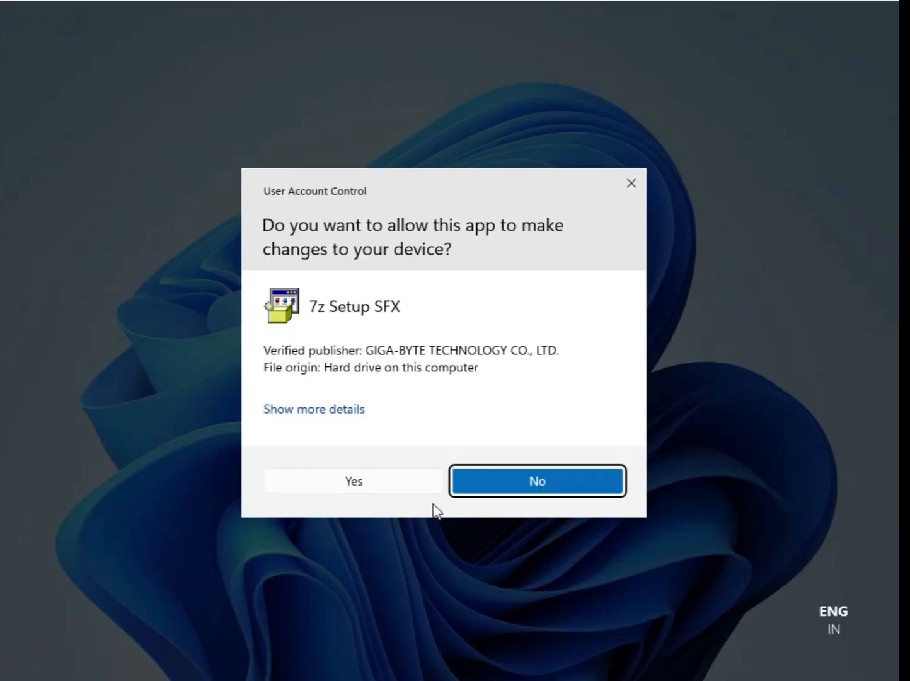
left_click(412, 489)
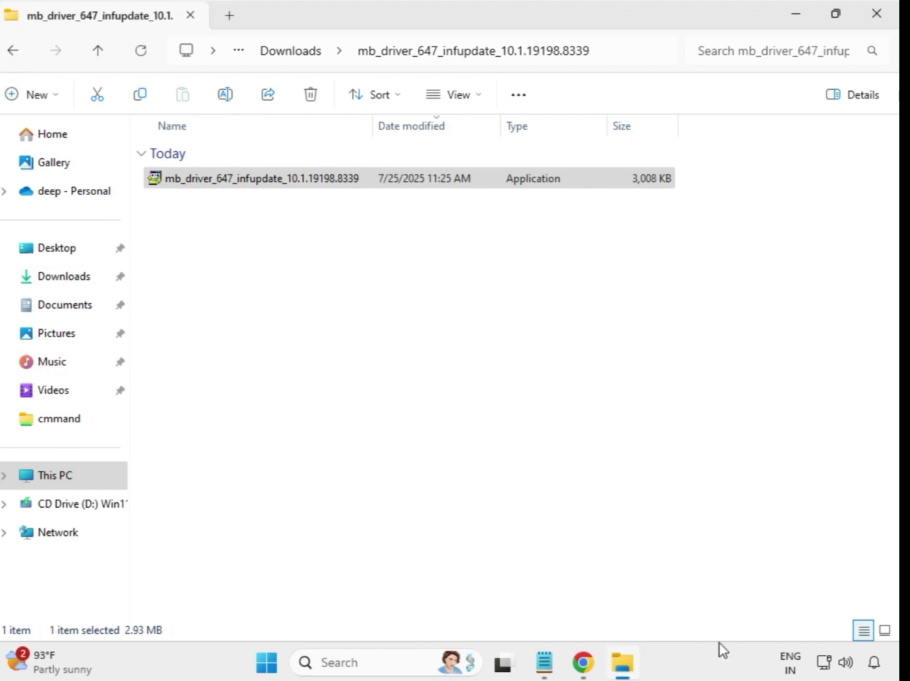
left_click(275, 54)
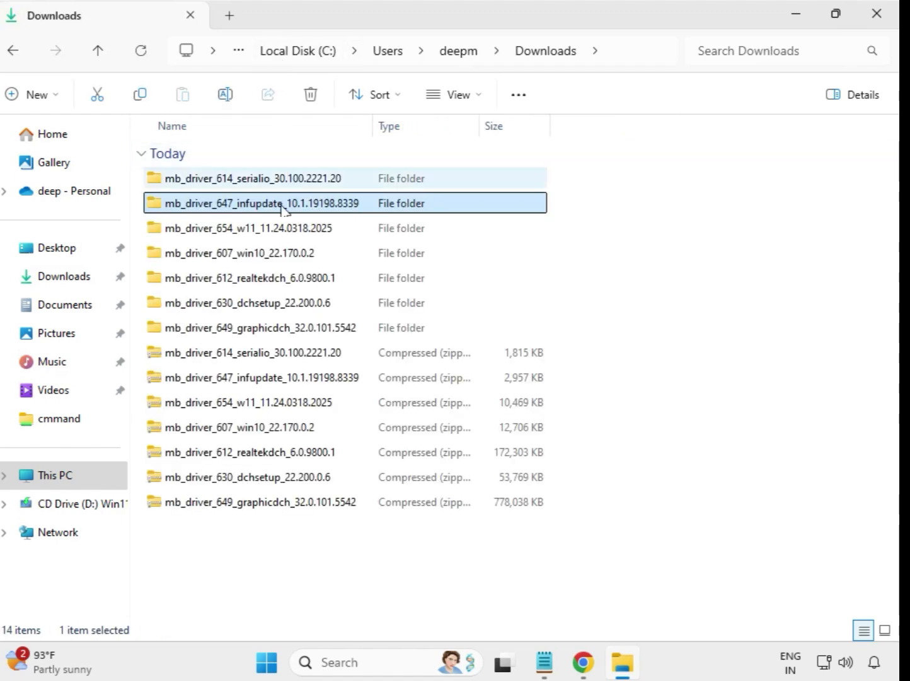
Run the mb_driver_654_w11_11.24.0318.2025 installer from its extracted folder as administrator, allow its changes and return to Downloads.
double_click(240, 231)
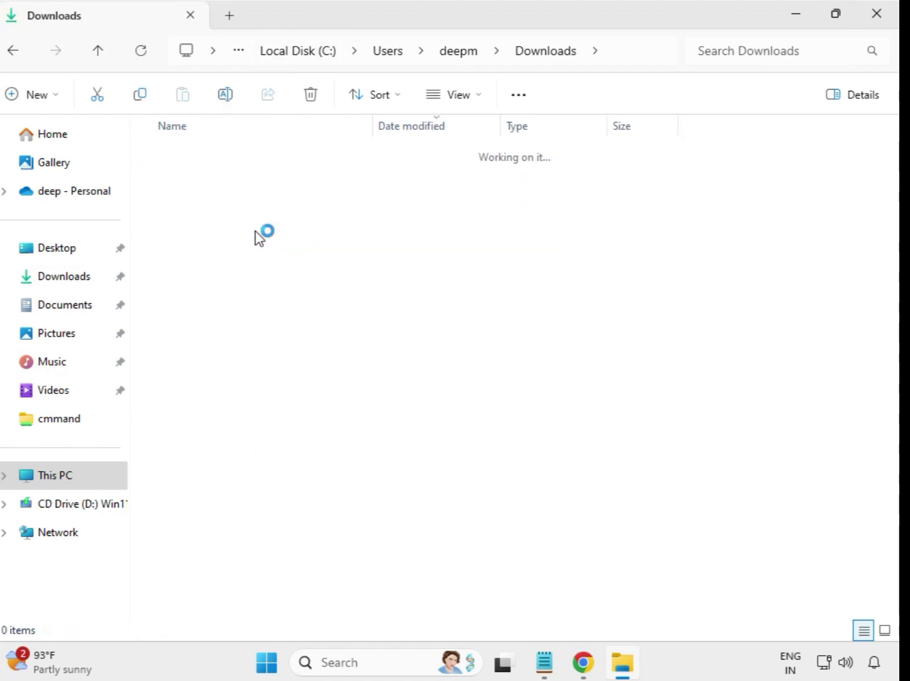
left_click(267, 188)
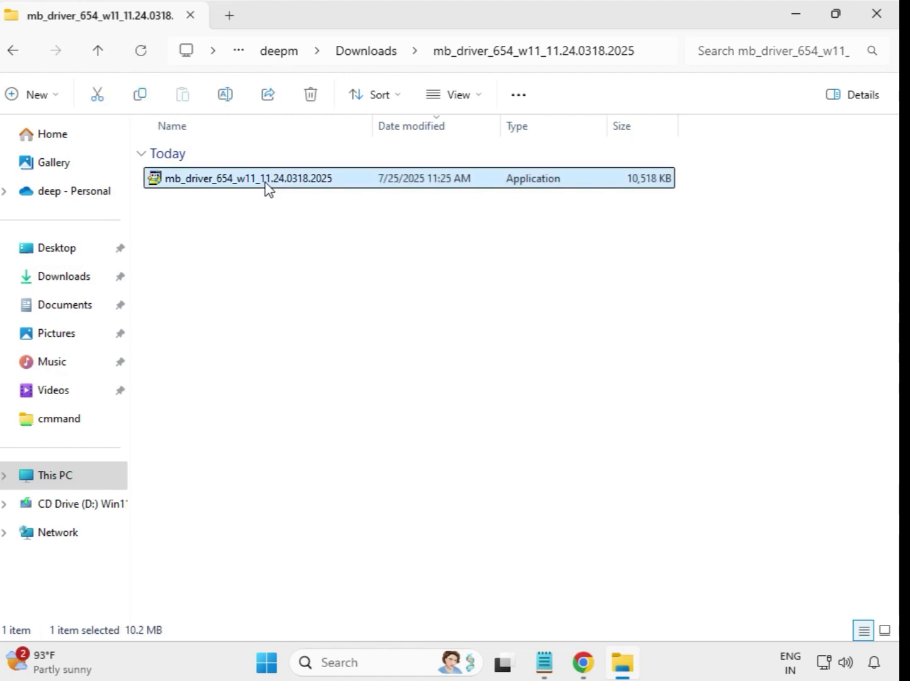
right_click(266, 187)
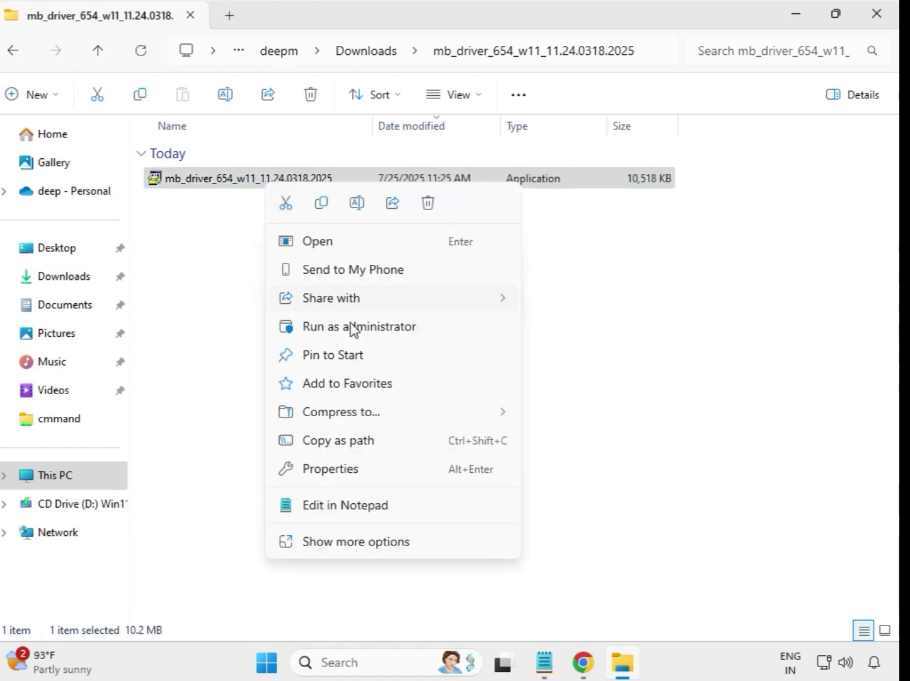
left_click(353, 328)
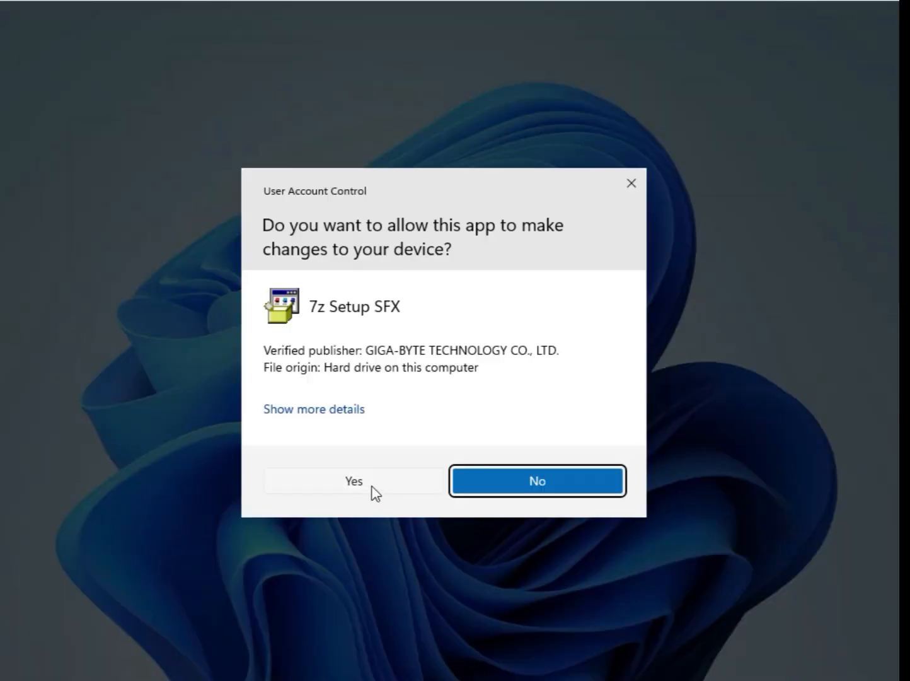
left_click(373, 486)
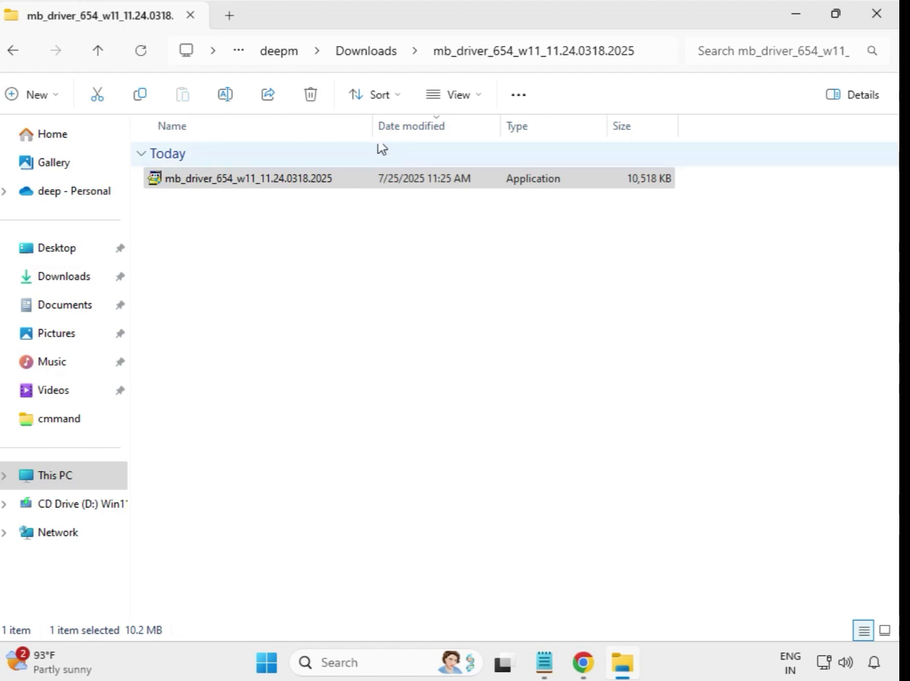
left_click(370, 55)
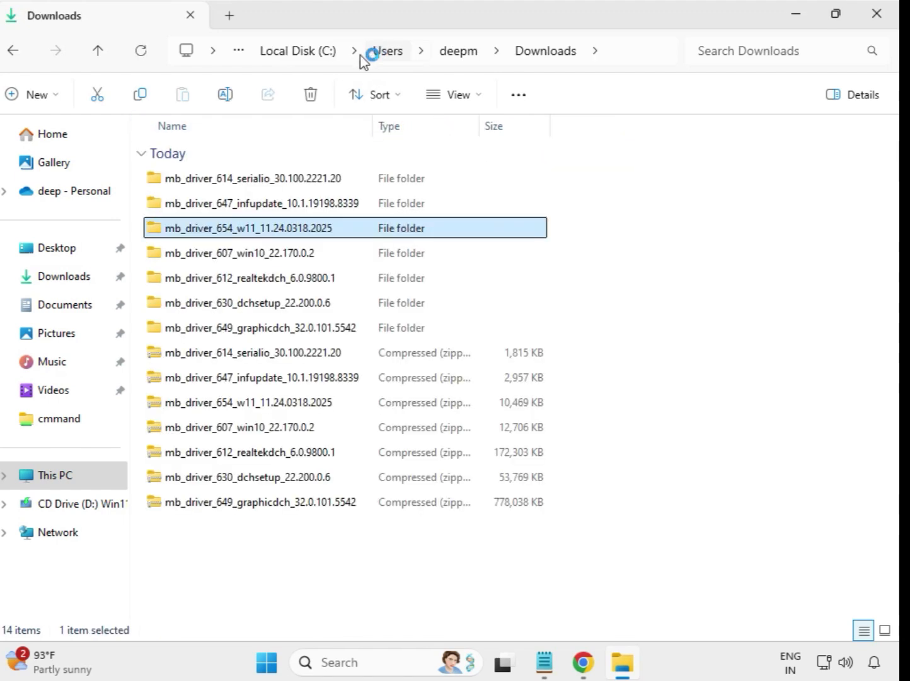
Run the mb_driver_607_win10_22.170.0.2 installer from its extracted folder as administrator, allow its changes and return to Downloads.
double_click(263, 254)
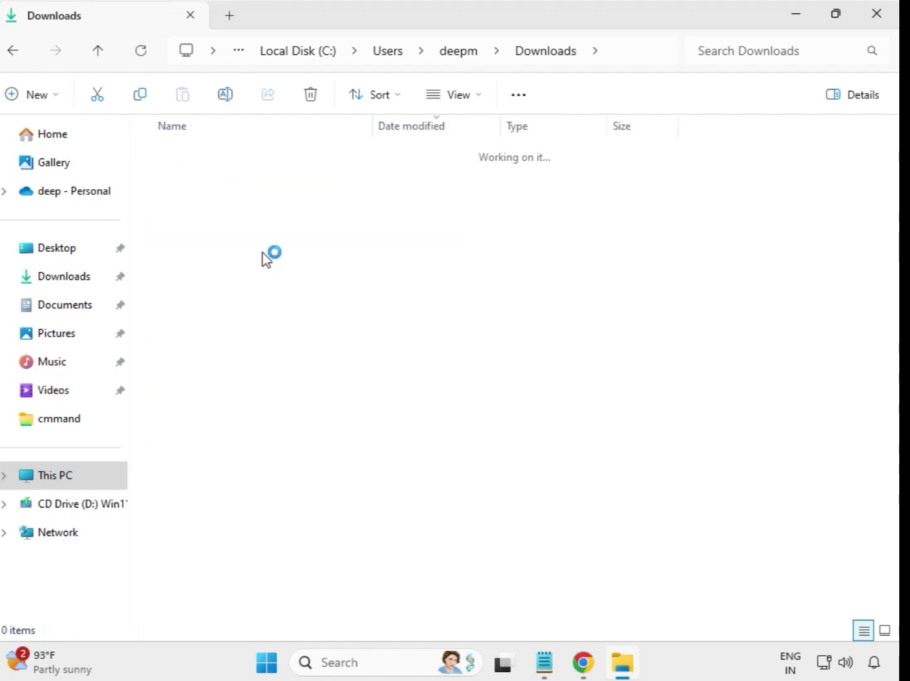
left_click(250, 183)
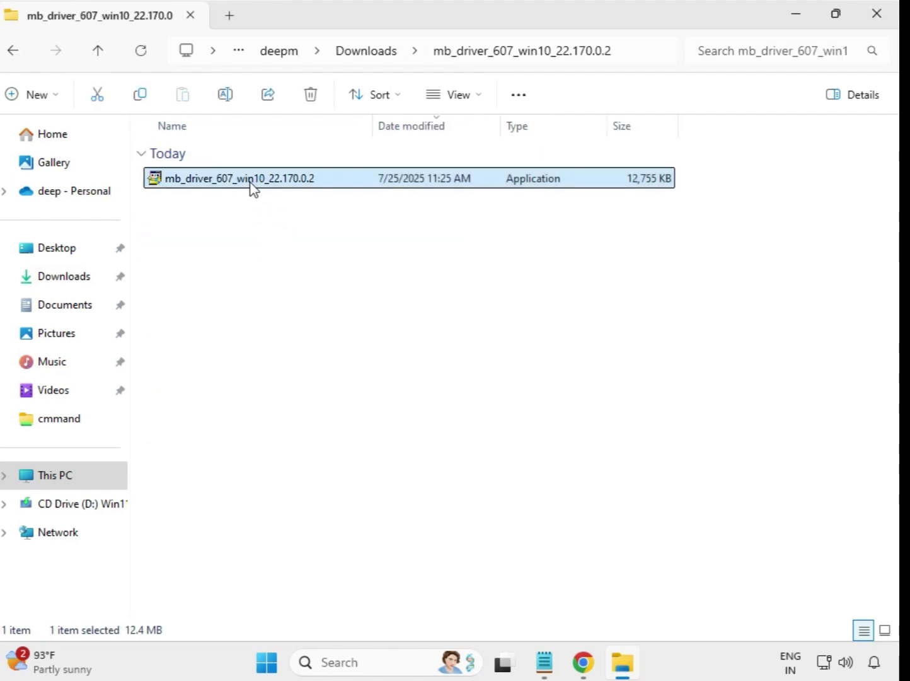
right_click(250, 183)
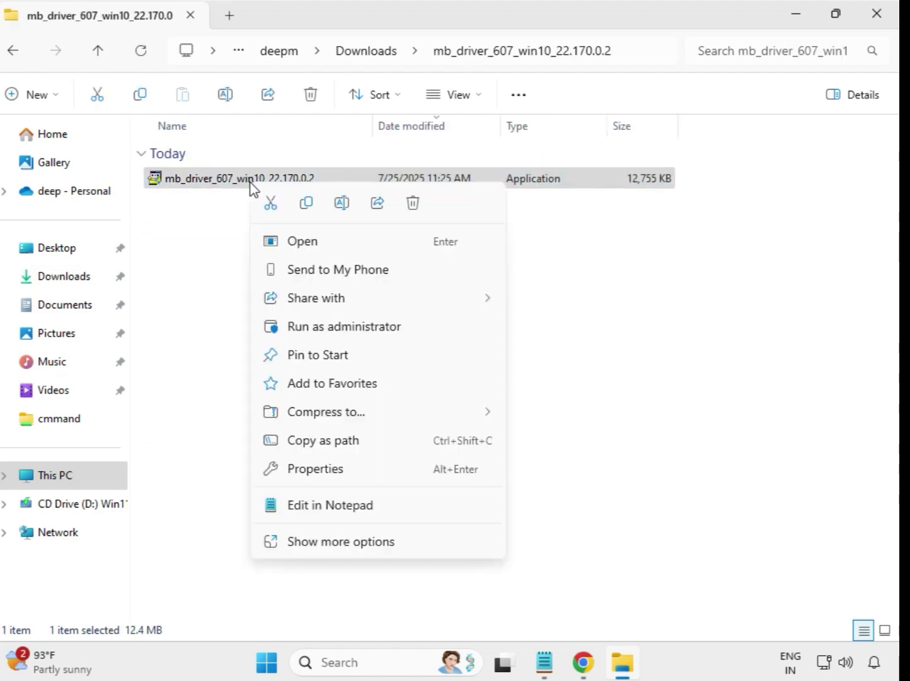
left_click(327, 325)
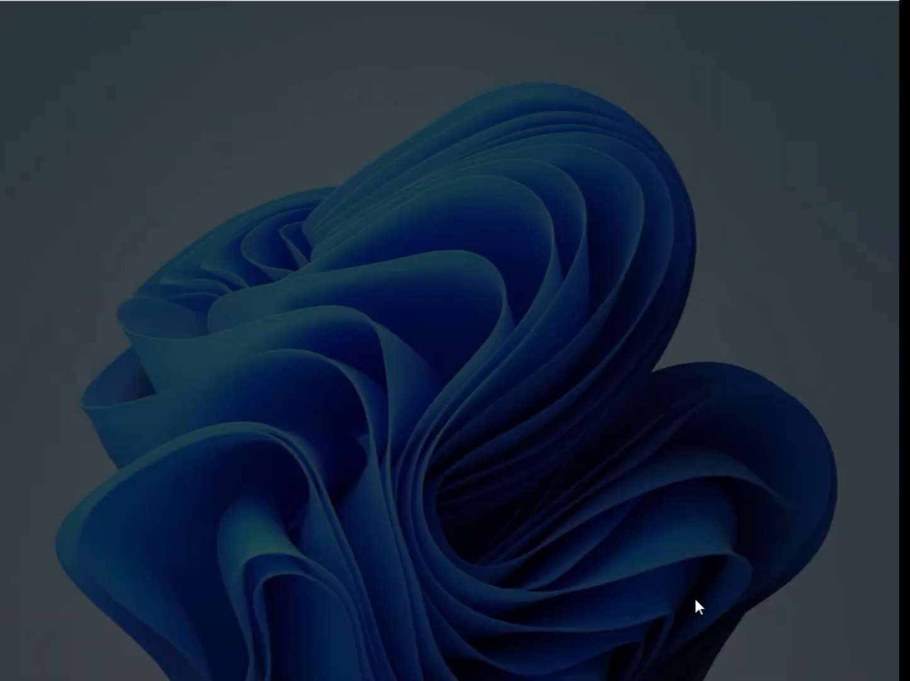
left_click(372, 481)
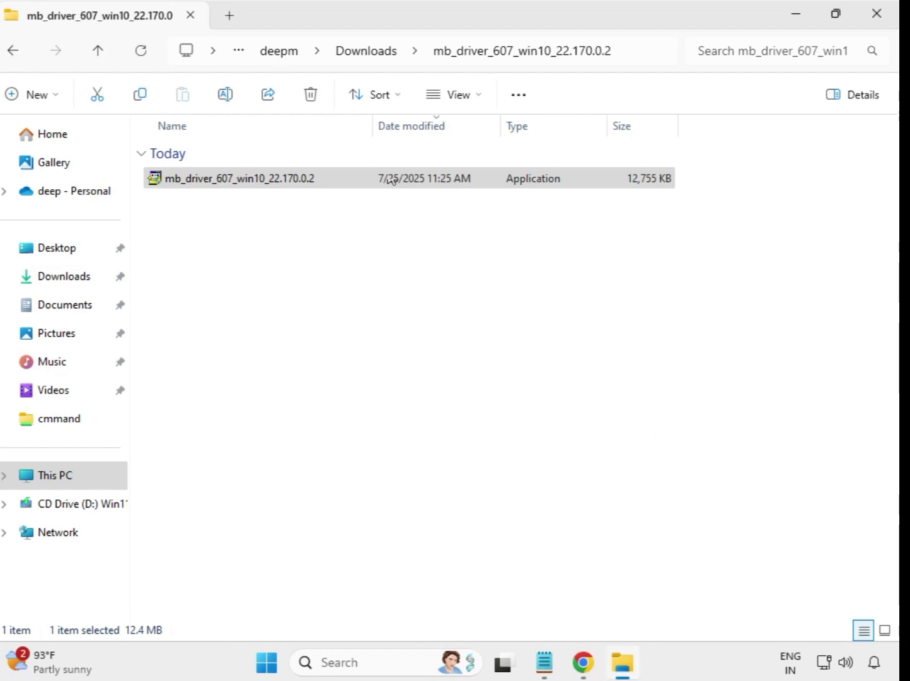
left_click(366, 60)
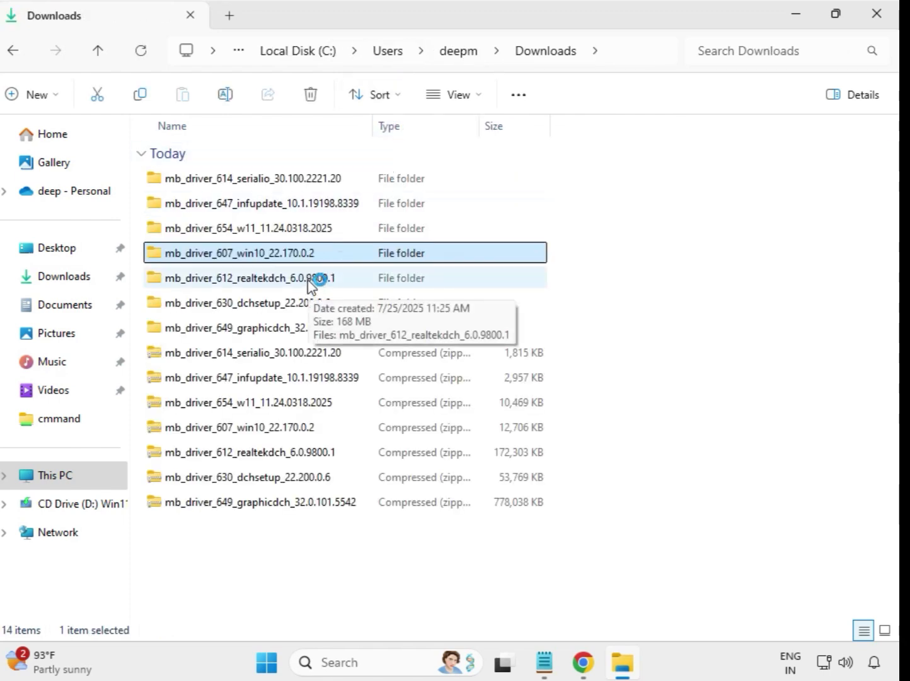
Run the mb_driver_612_realtekdch_6.0.9800.1 installer from its extracted folder as administrator, allow its changes and return to Downloads.
left_click(309, 280)
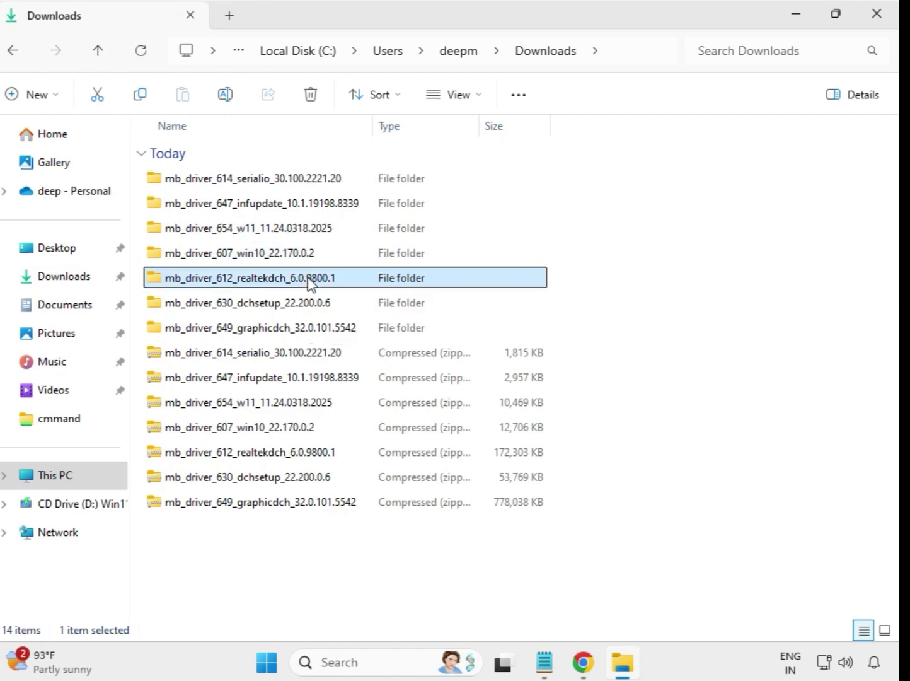
double_click(361, 282)
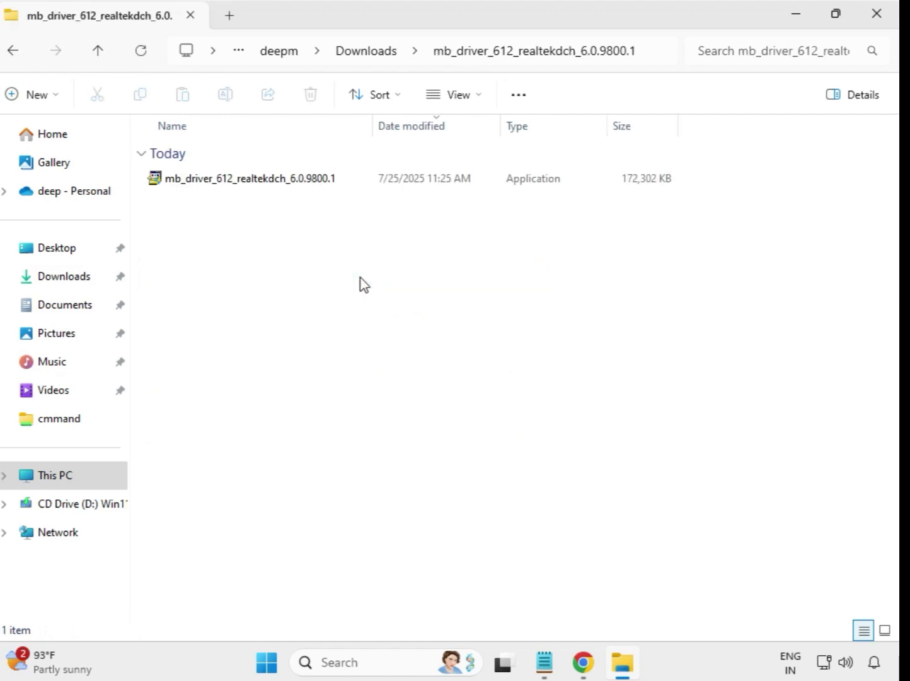
left_click(279, 181)
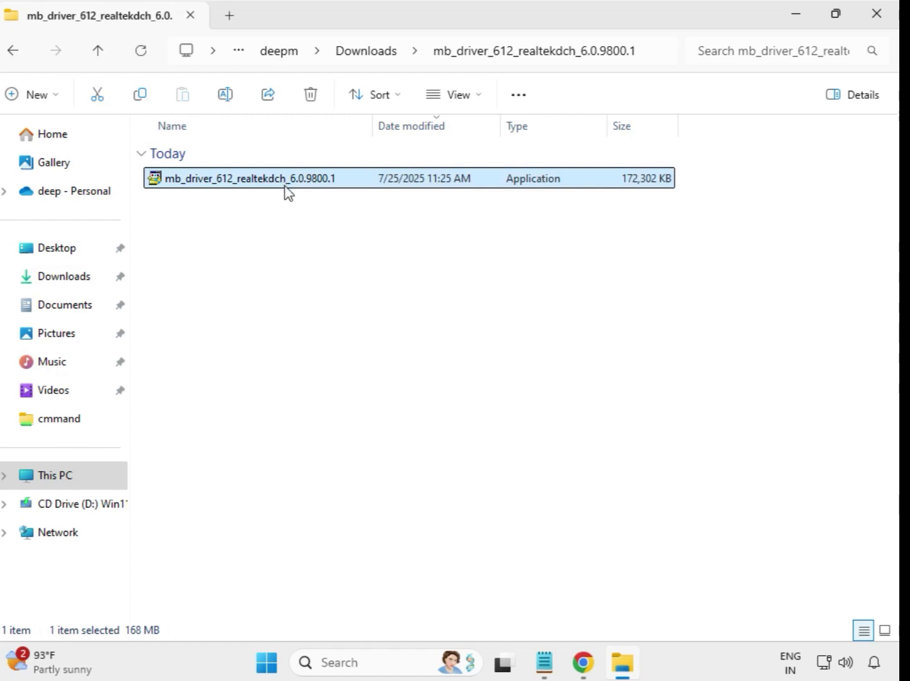
right_click(283, 184)
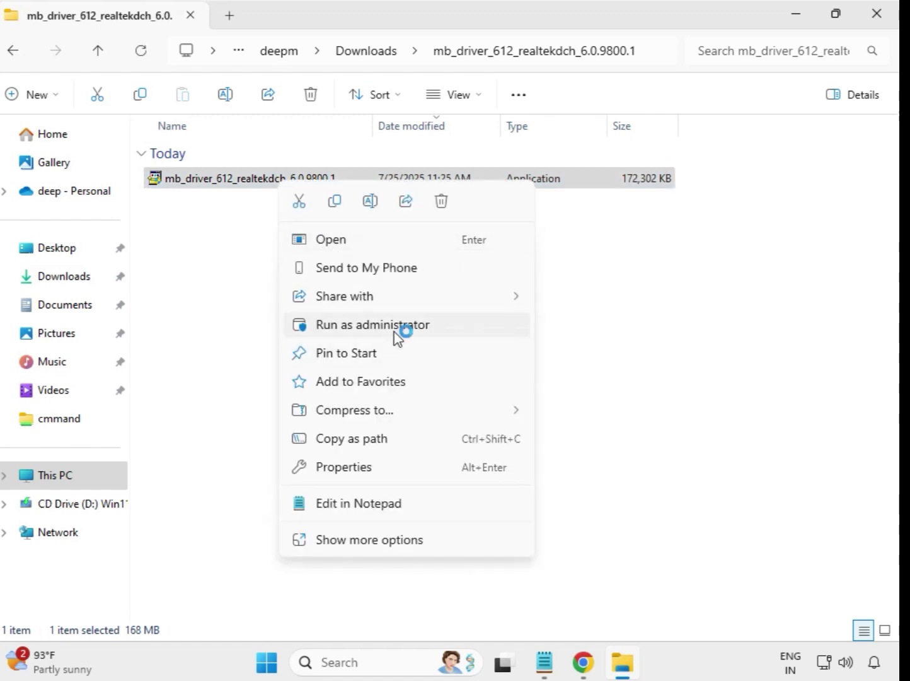
left_click(395, 329)
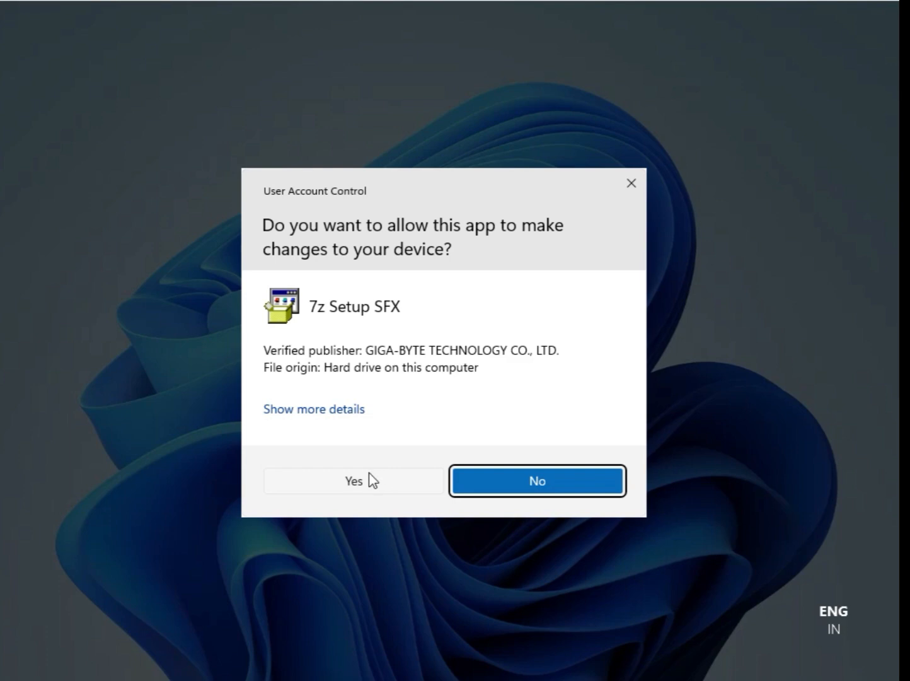
left_click(372, 479)
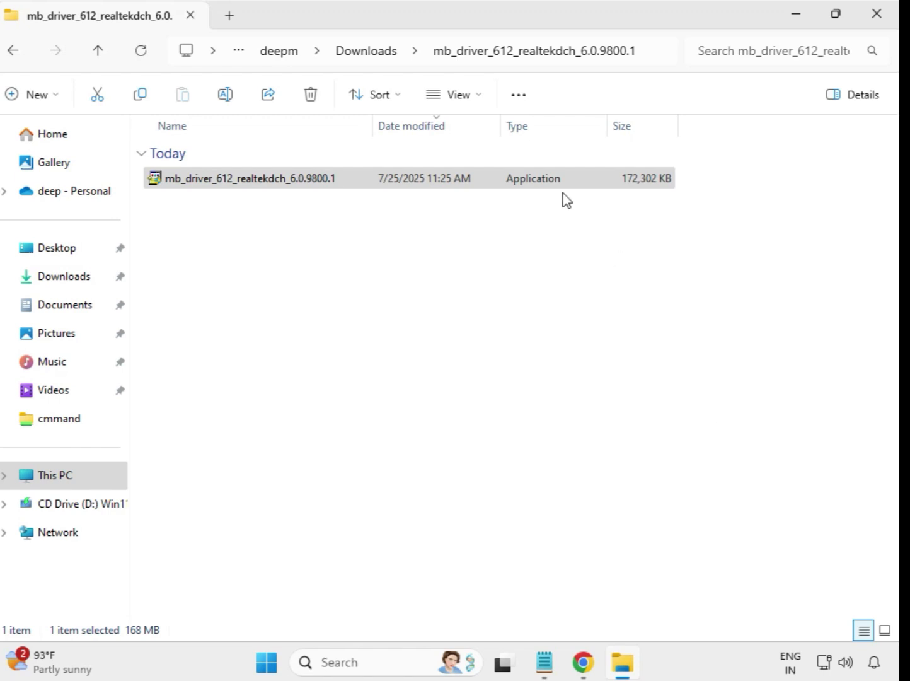
left_click(368, 57)
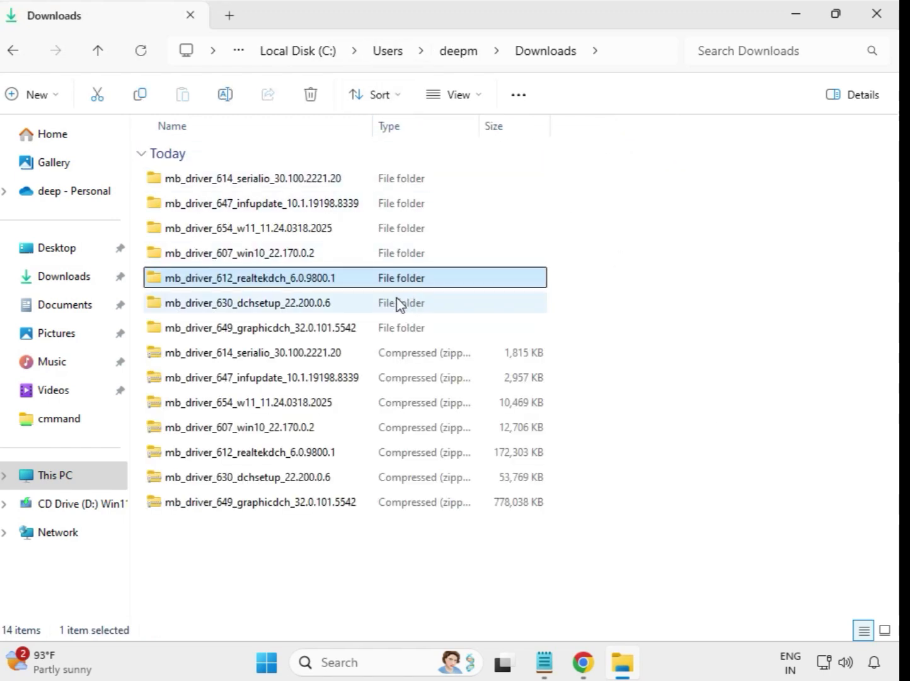
Run the mb_driver_630_dchsetup_22.200.0.6 installer from its extracted folder as administrator, allow its changes and return to Downloads.
left_click(309, 308)
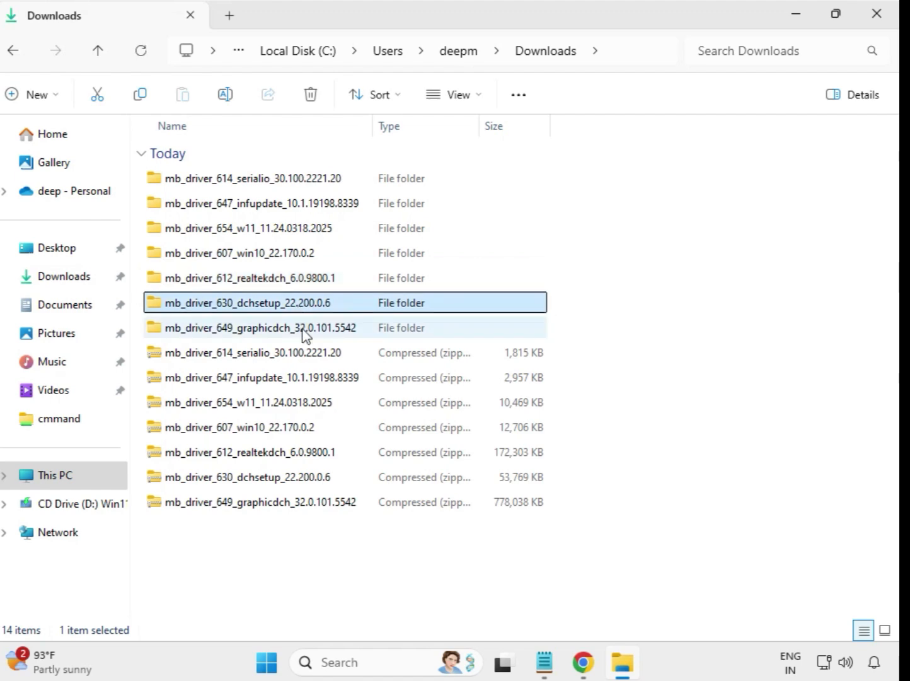
left_click(305, 329)
left_click(300, 310)
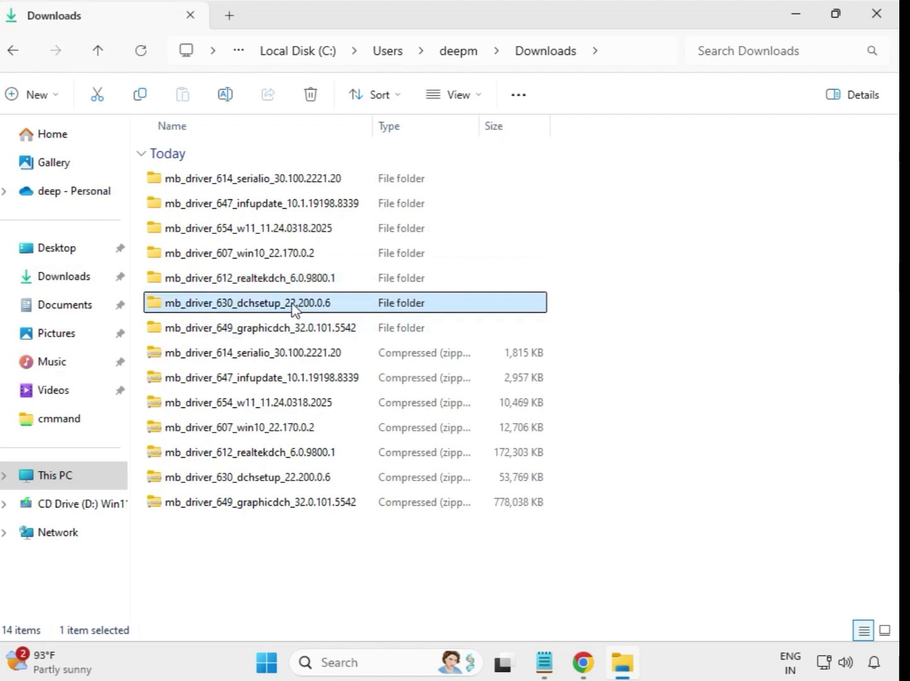
double_click(295, 309)
left_click(244, 183)
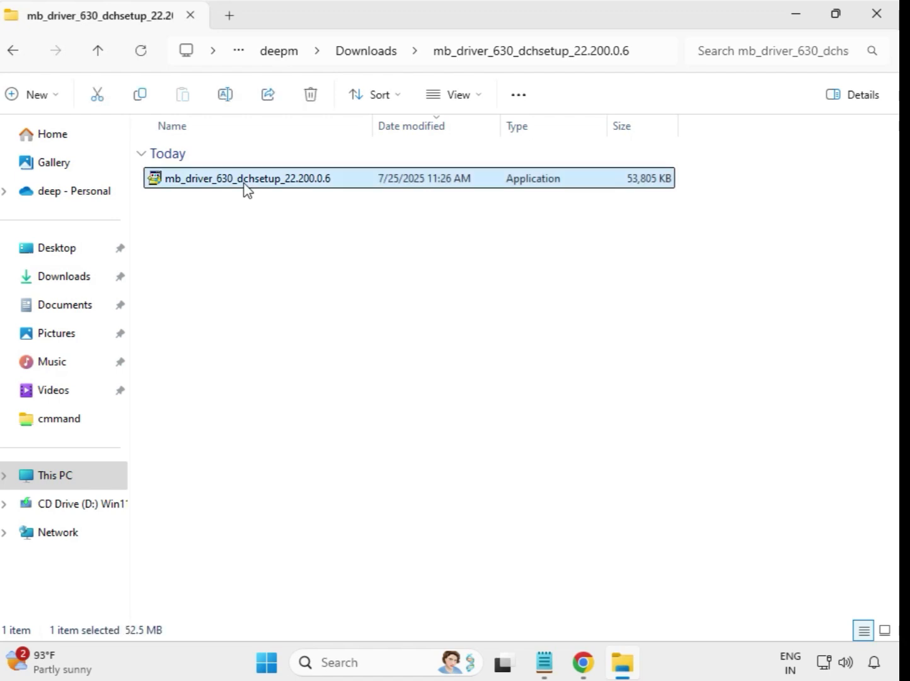
right_click(246, 184)
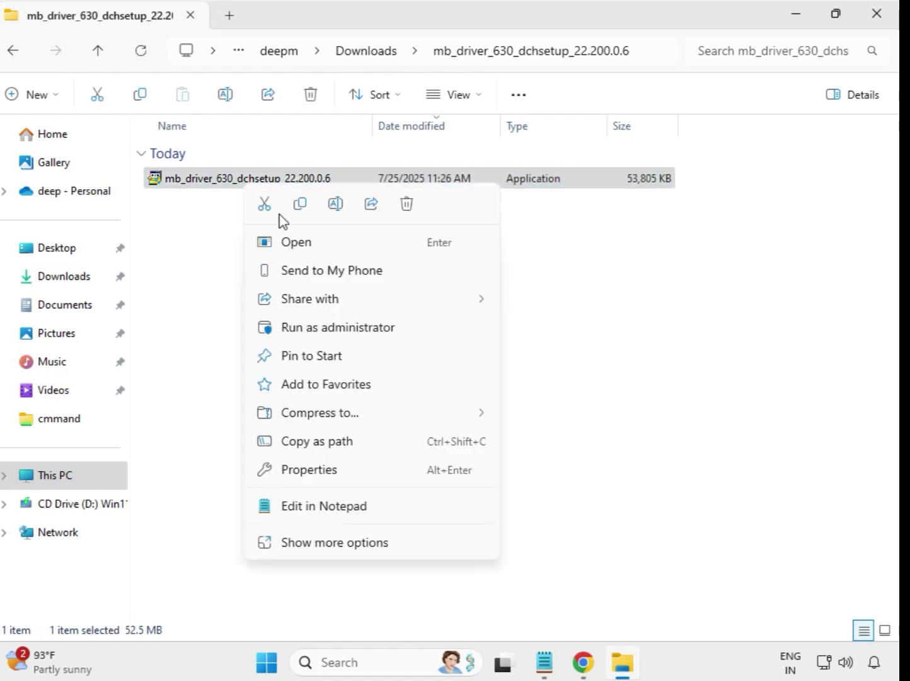
left_click(346, 327)
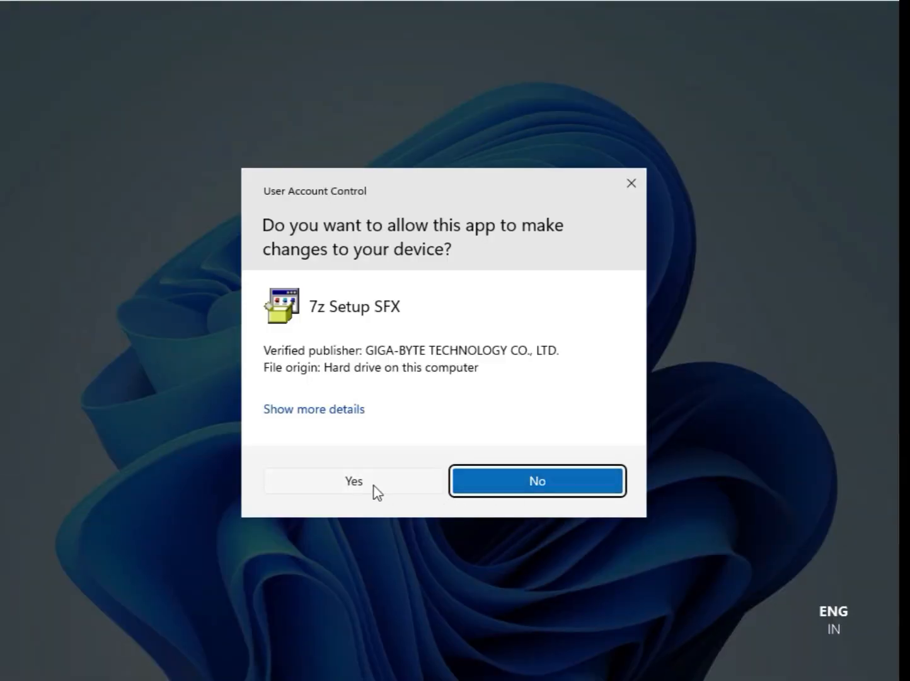
left_click(377, 491)
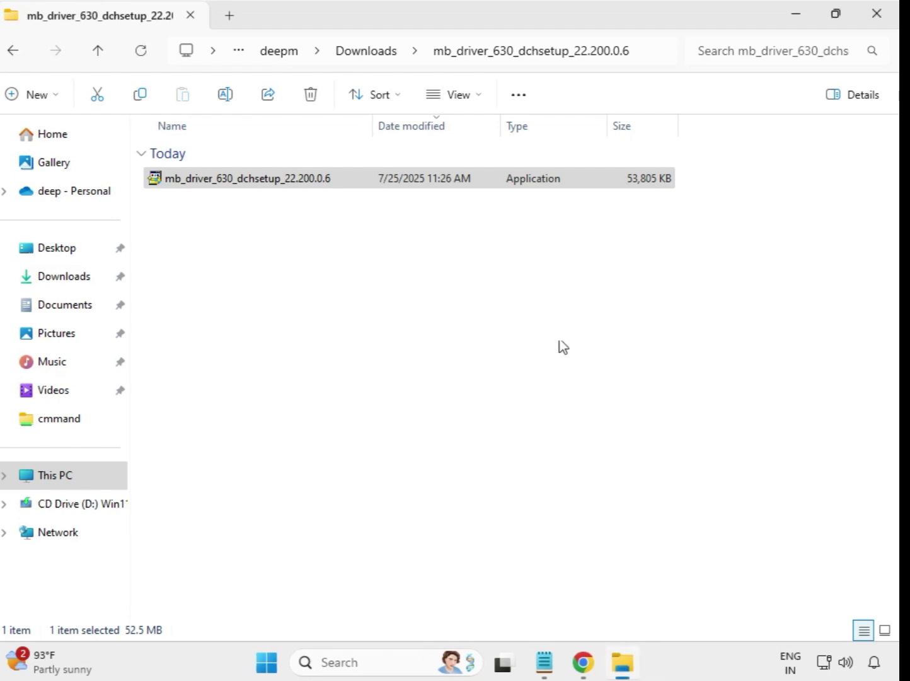
left_click(366, 52)
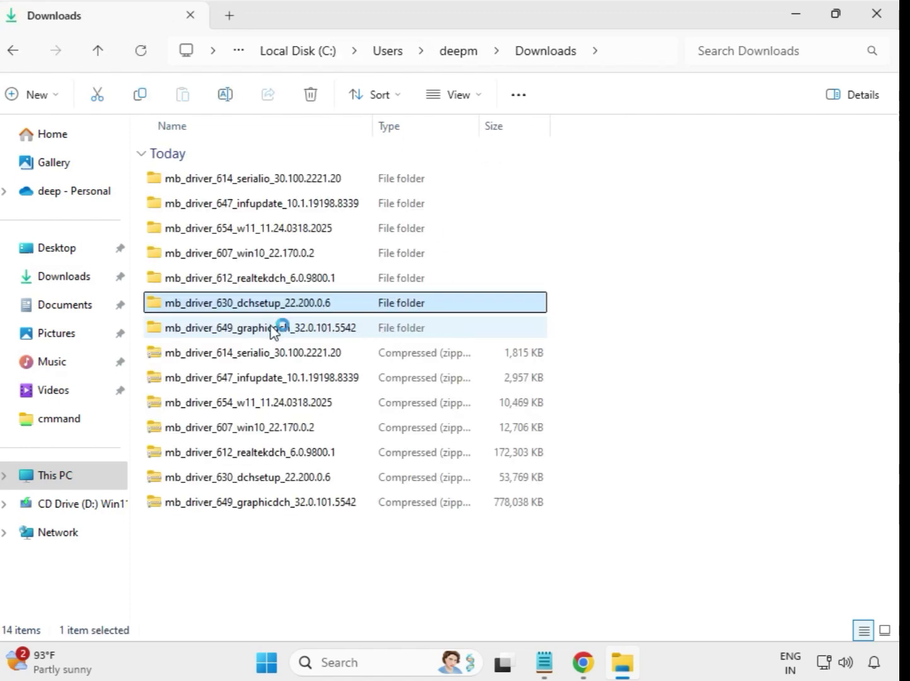
Run the mb_driver_649_graphicdch_32.0.101.5542 installer from its extracted folder as administrator and allow its changes.
left_click(274, 329)
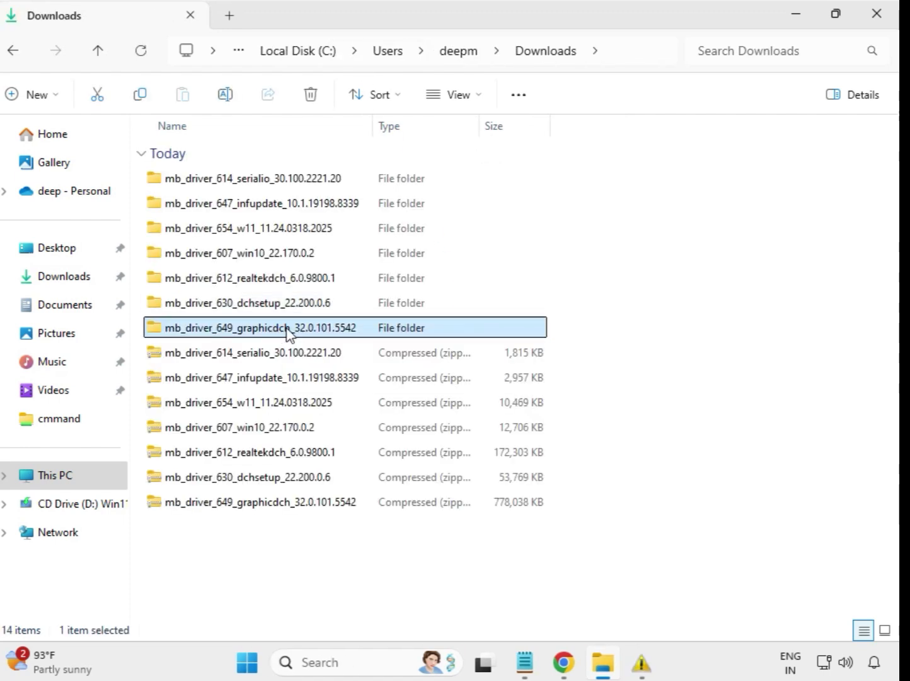
double_click(288, 331)
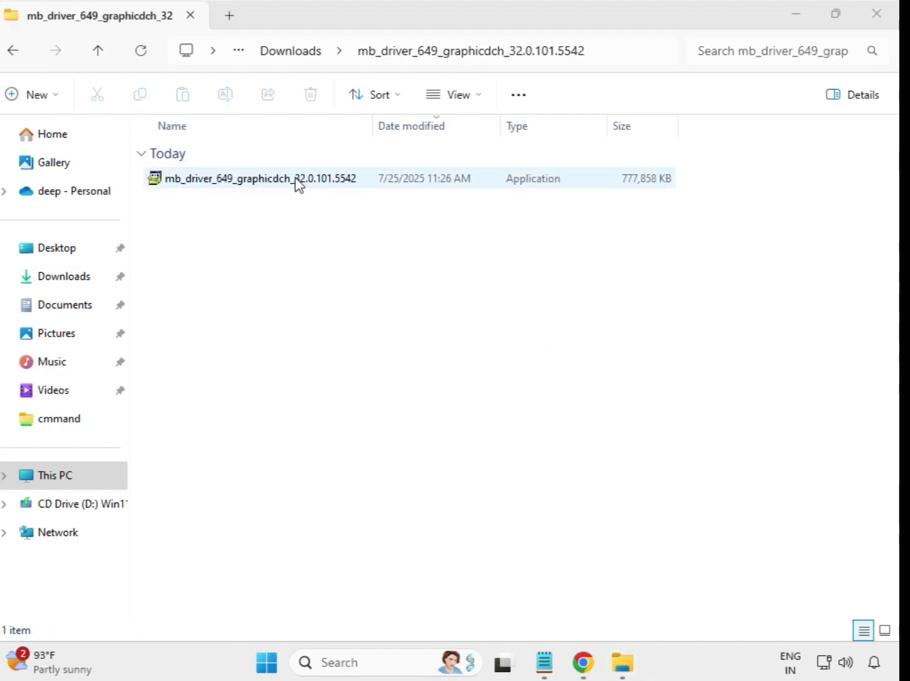
left_click(295, 181)
right_click(305, 191)
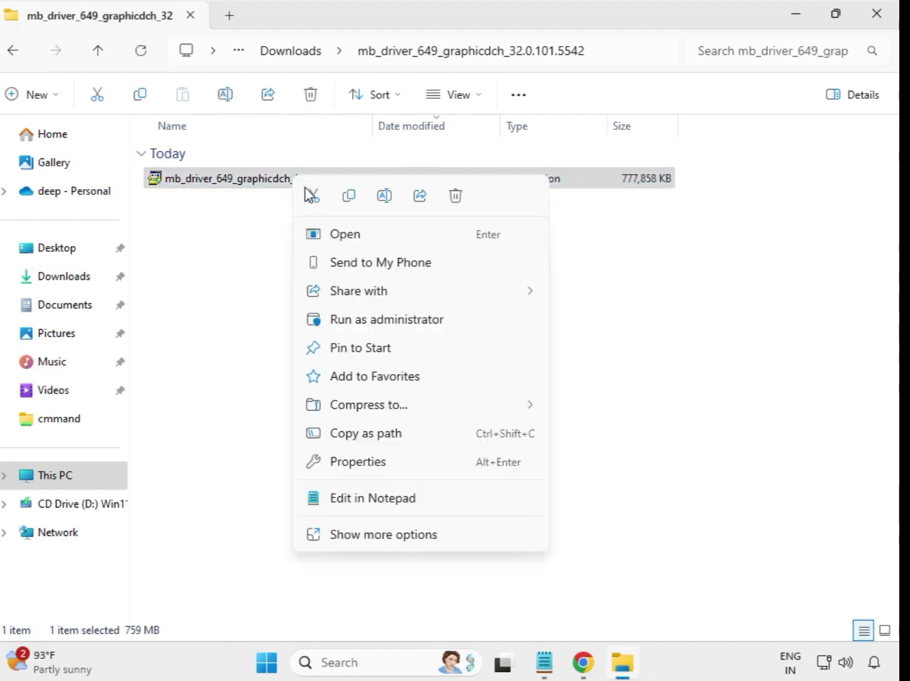
left_click(382, 322)
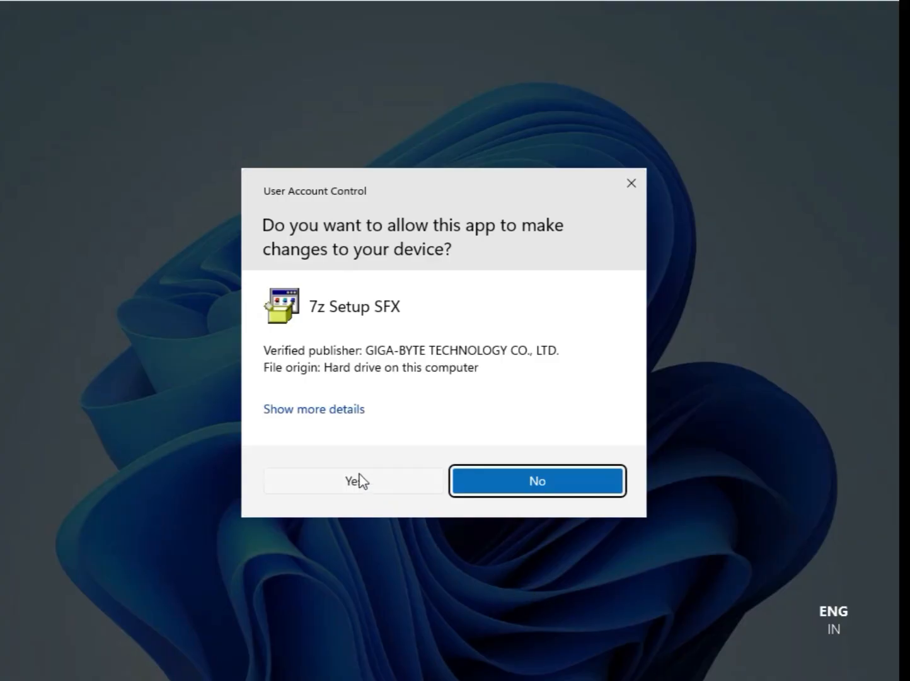
left_click(357, 481)
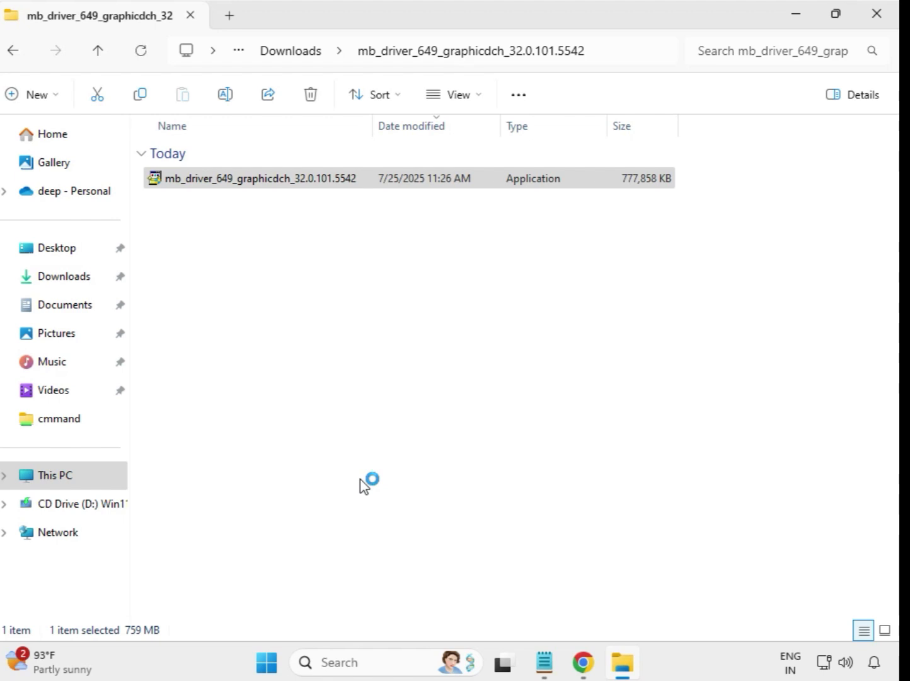